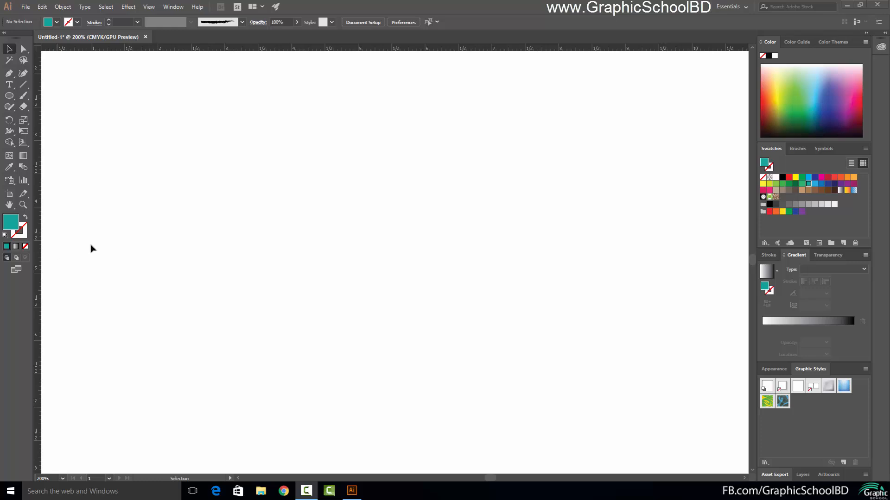
Create a circle 10 in wide and 10 in high with the Ellipse tool
{"action": "left_click", "coordinate": [9, 95]}
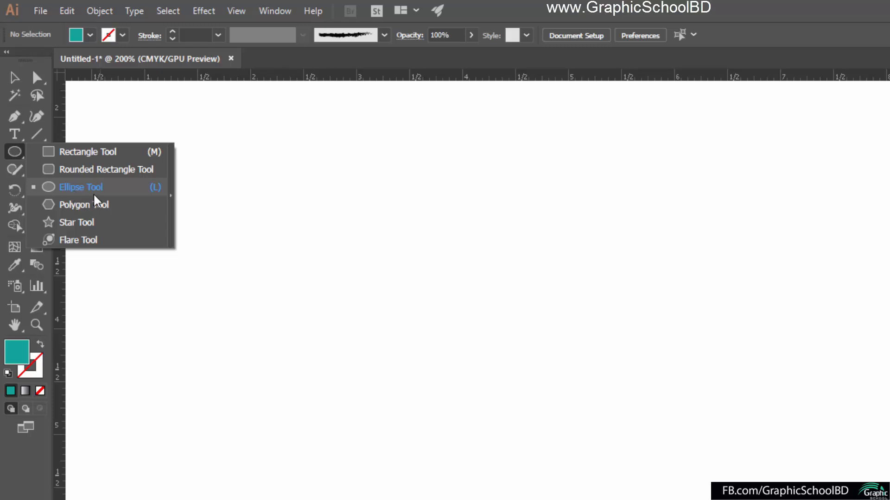
{"action": "key", "text": "l"}
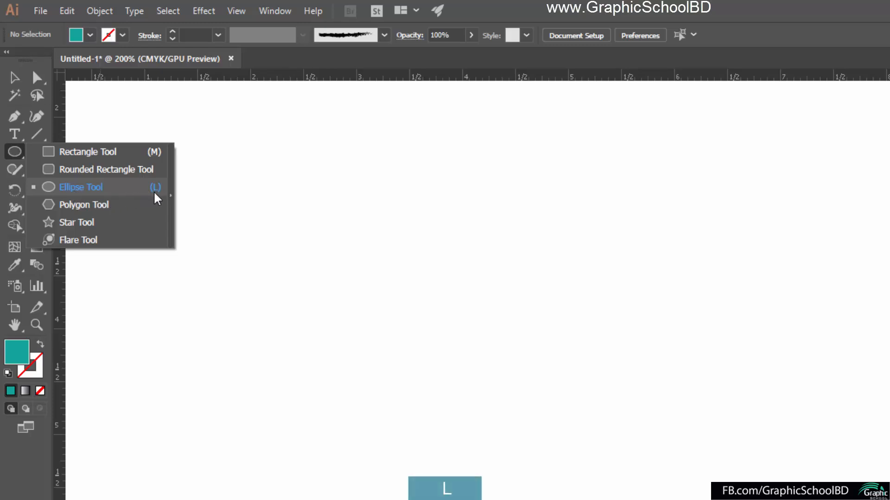
{"action": "left_click", "coordinate": [153, 190]}
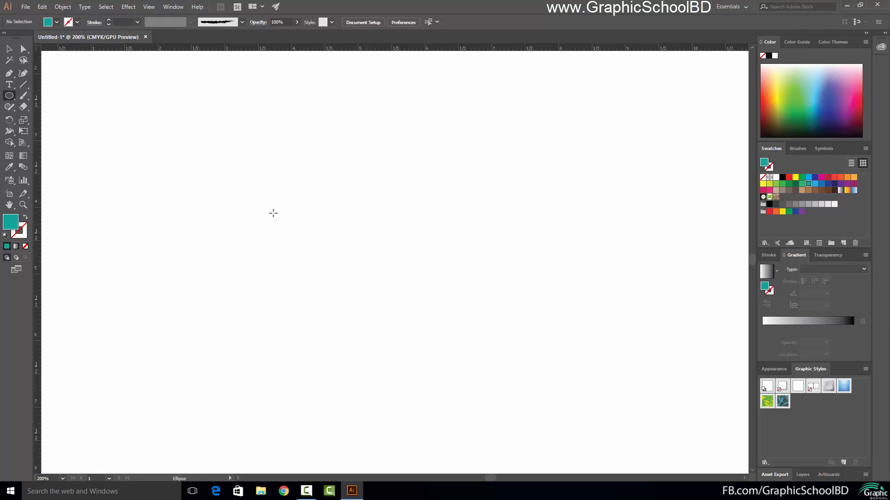
{"action": "left_click", "coordinate": [273, 214]}
{"action": "left_click_drag", "start_coordinate": [444, 204], "coordinate": [249, 205]}
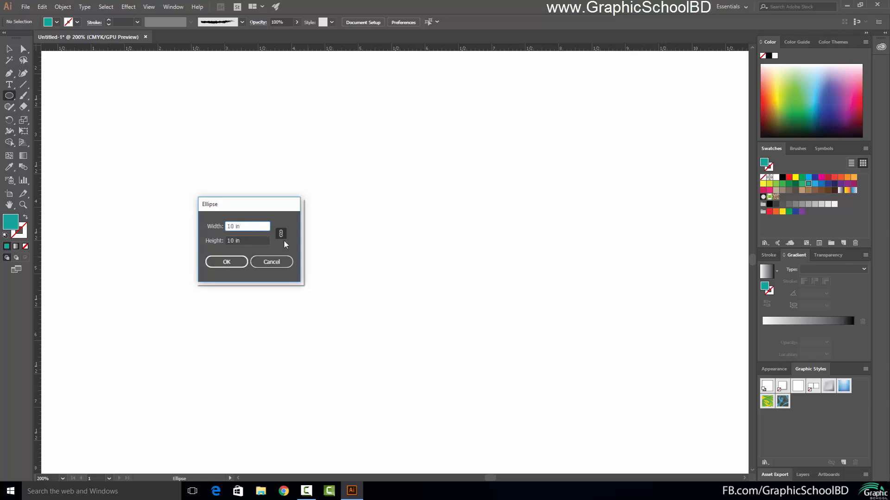
{"action": "left_click", "coordinate": [227, 262]}
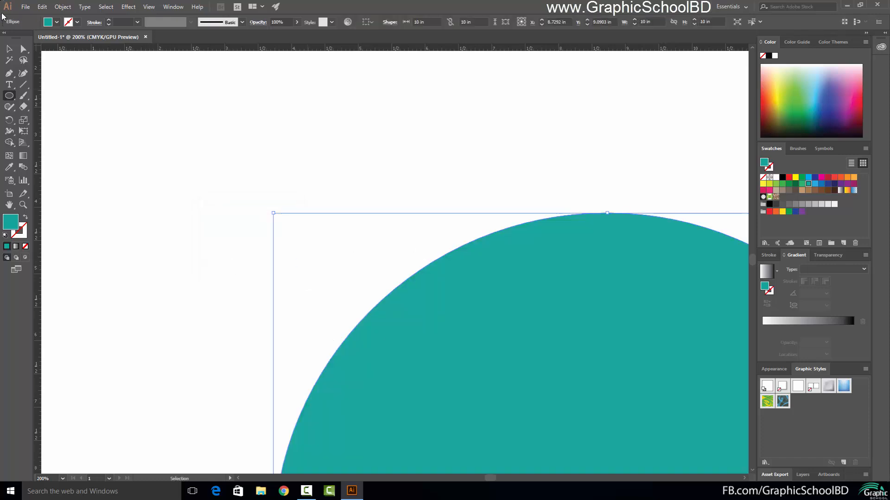
Move the 10 in circle onto the artboard and scale it down proportionally to about 1.24 in across
{"action": "left_click", "coordinate": [10, 52]}
{"action": "left_click_drag", "start_coordinate": [577, 418], "coordinate": [379, 243]}
{"action": "key", "text": "ctrl+minus"}
{"action": "key", "text": "ctrl+minus"}
{"action": "key", "text": "ctrl+minus"}
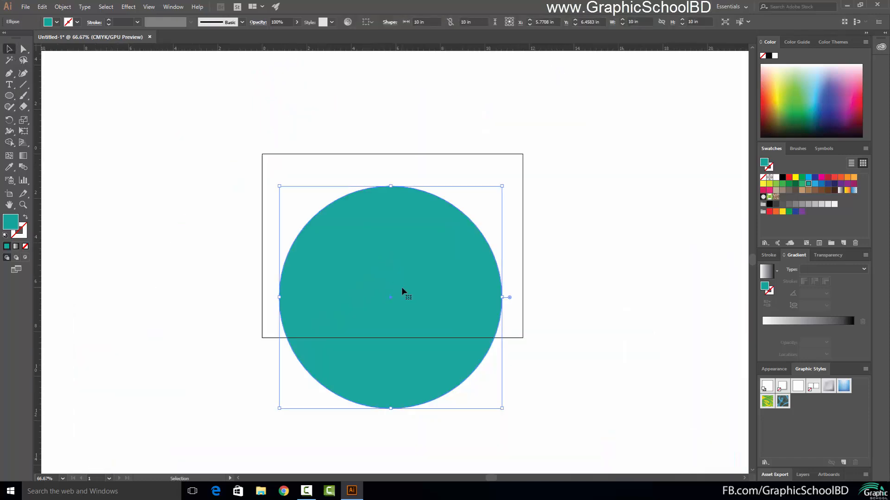
{"action": "left_click_drag", "start_coordinate": [401, 288], "coordinate": [366, 258]}
{"action": "left_click_drag", "start_coordinate": [468, 155], "coordinate": [334, 250]}
{"action": "scroll", "coordinate": [305, 170], "scroll_direction": "up", "scroll_amount": 4}
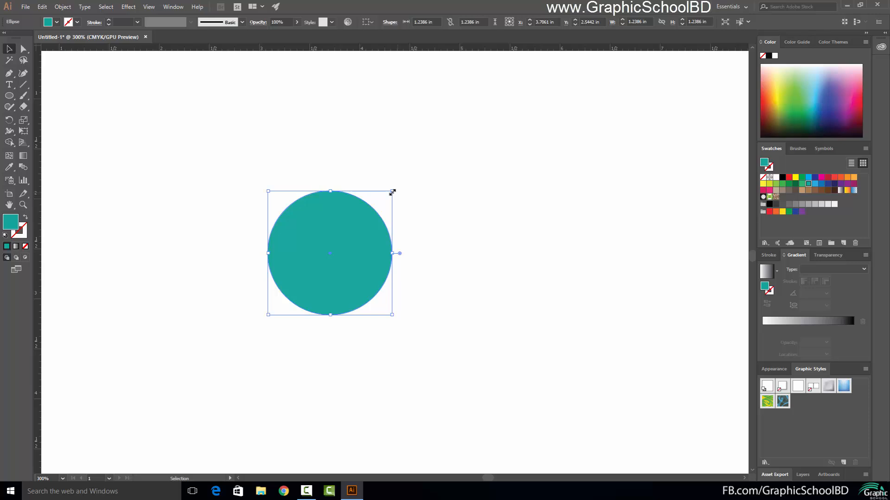
Resize the circle proportionally by its corners to about 1.84, 2.15 and 1.6 in, then reposition it and scale it once more
{"action": "left_click_drag", "start_coordinate": [392, 192], "coordinate": [472, 150]}
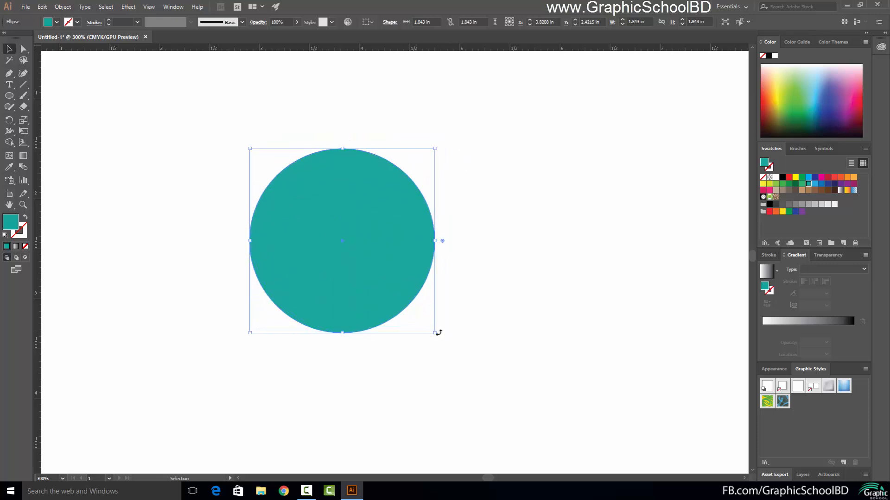
{"action": "left_click_drag", "start_coordinate": [433, 334], "coordinate": [467, 365]}
{"action": "mouse_move", "coordinate": [250, 148]}
{"action": "left_mouse_down"}
{"action": "mouse_move", "coordinate": [220, 115]}
{"action": "mouse_move", "coordinate": [302, 177]}
{"action": "mouse_move", "coordinate": [250, 143]}
{"action": "left_mouse_up"}
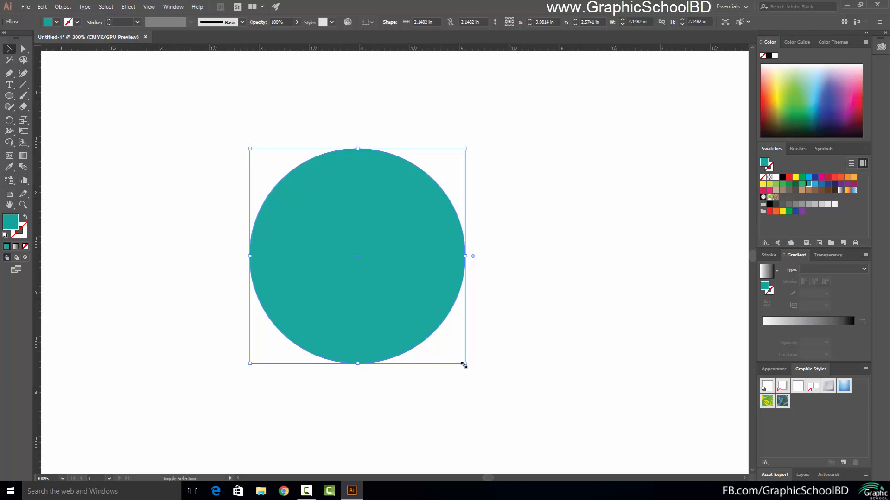
{"action": "left_click_drag", "start_coordinate": [463, 365], "coordinate": [410, 344]}
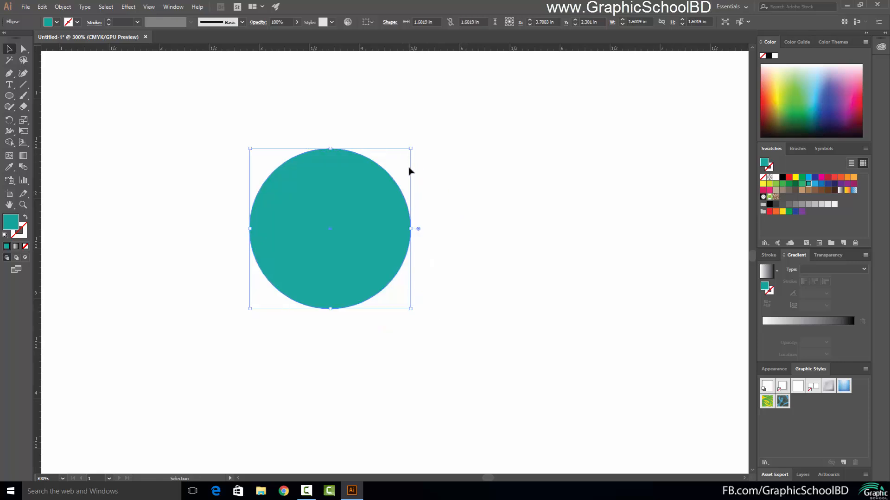
{"action": "left_click_drag", "start_coordinate": [351, 213], "coordinate": [365, 239]}
{"action": "left_click_drag", "start_coordinate": [425, 175], "coordinate": [500, 138]}
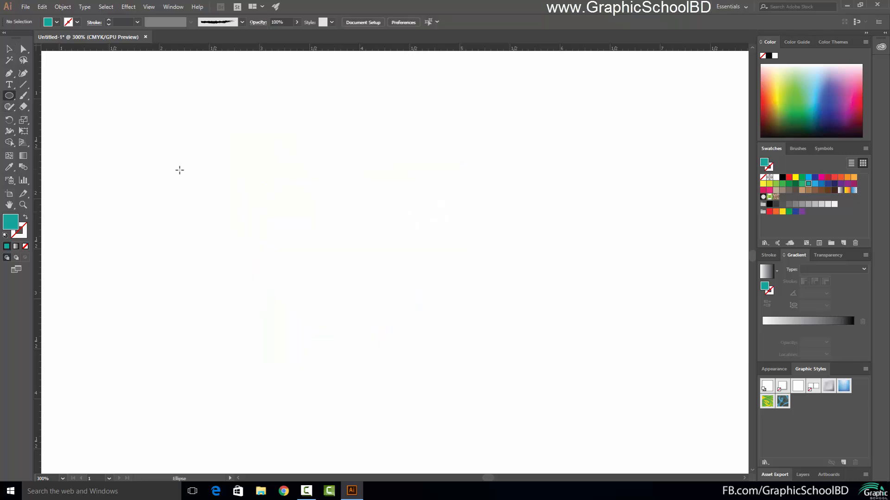
Draw an ellipse about 2.03 in wide and 1.5 in high, then delete it
{"action": "left_click_drag", "start_coordinate": [186, 163], "coordinate": [395, 319]}
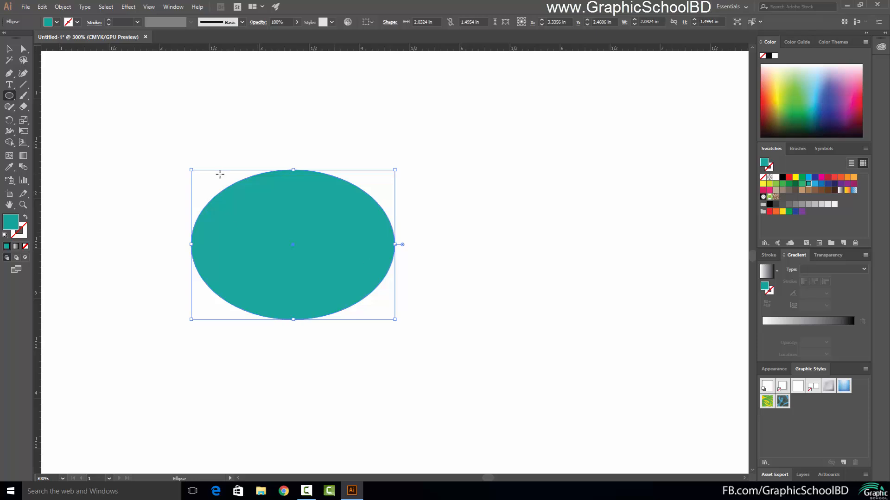
{"action": "key", "text": "v"}
{"action": "key", "text": "Delete"}
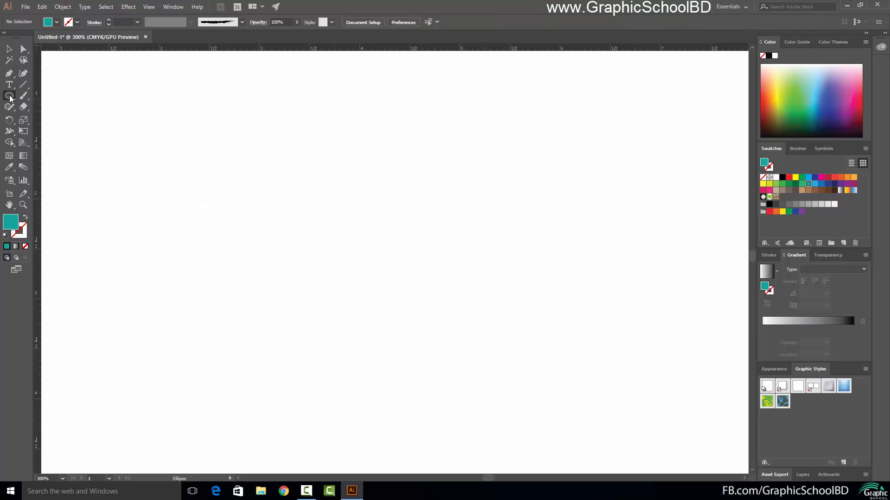
Draw a perfect circle about 1.18 in across with the Ellipse tool, then delete it
{"action": "left_click", "coordinate": [8, 96]}
{"action": "left_click_drag", "start_coordinate": [233, 198], "coordinate": [354, 288]}
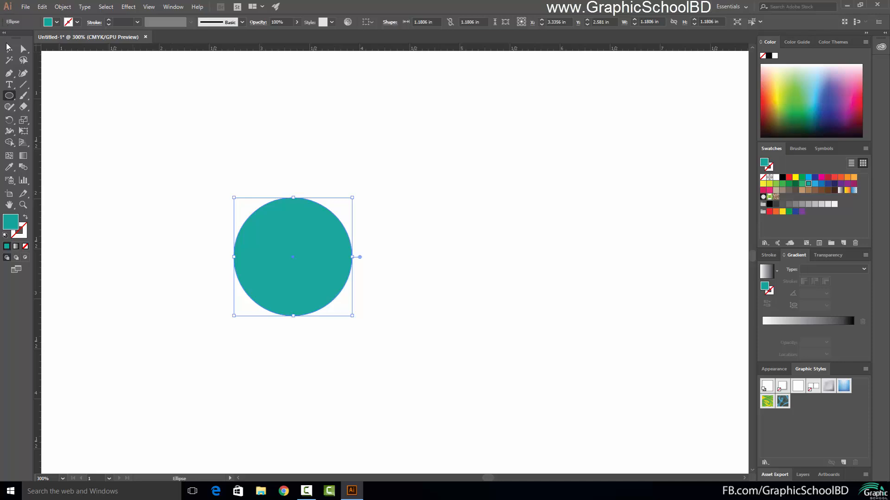
{"action": "key", "text": "v"}
{"action": "key", "text": "Delete"}
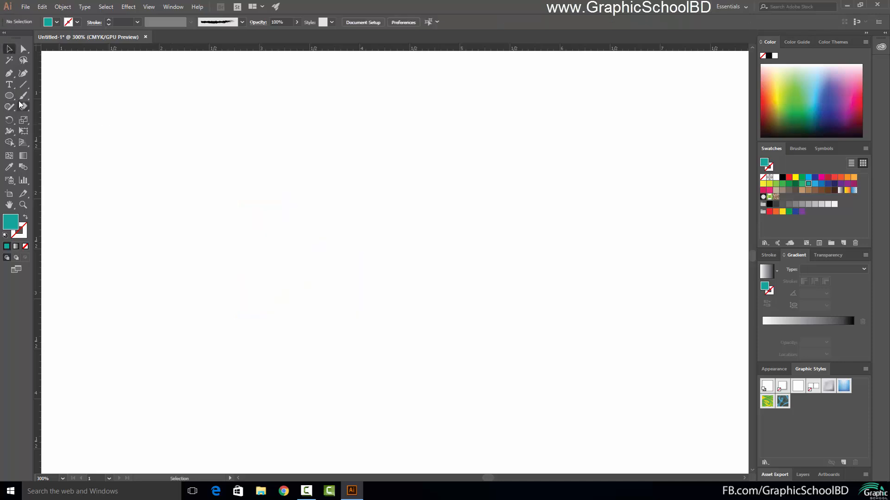
Draw a perfect circle about 1.28 in across and move it to about X 3.2 in, Y 1.9 in
{"action": "left_click", "coordinate": [9, 96]}
{"action": "left_click_drag", "start_coordinate": [156, 153], "coordinate": [214, 201]}
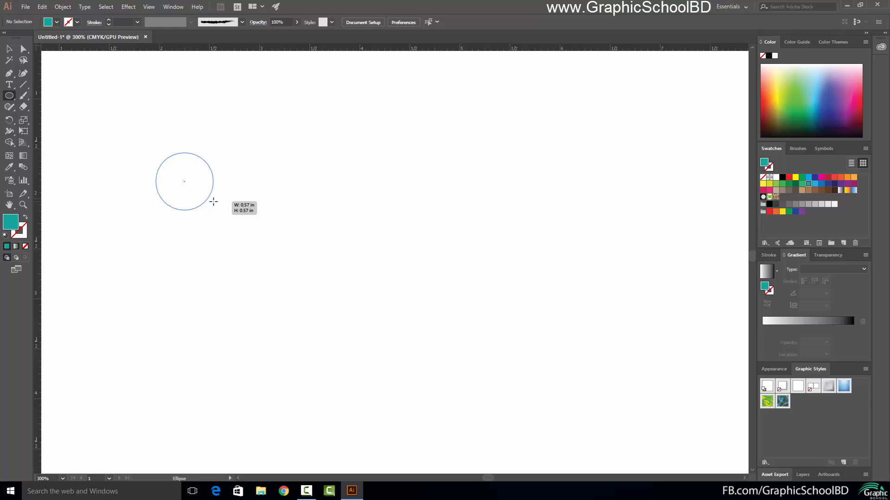
{"action": "left_click_drag", "start_coordinate": [215, 201], "coordinate": [411, 162]}
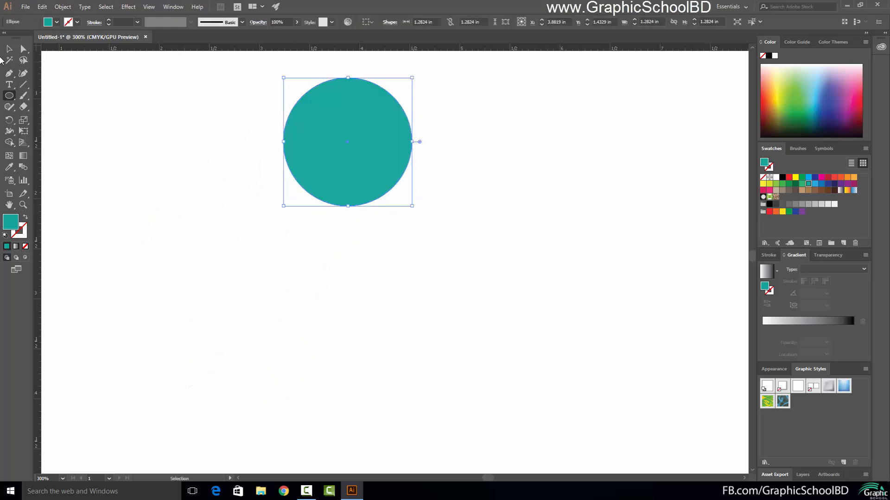
{"action": "key", "text": "v"}
{"action": "left_click_drag", "start_coordinate": [298, 107], "coordinate": [270, 152]}
Try a blue swatch as the circle's fill, followed by a crimson fill chosen in the Color Picker
{"action": "left_click_drag", "start_coordinate": [824, 89], "coordinate": [791, 84]}
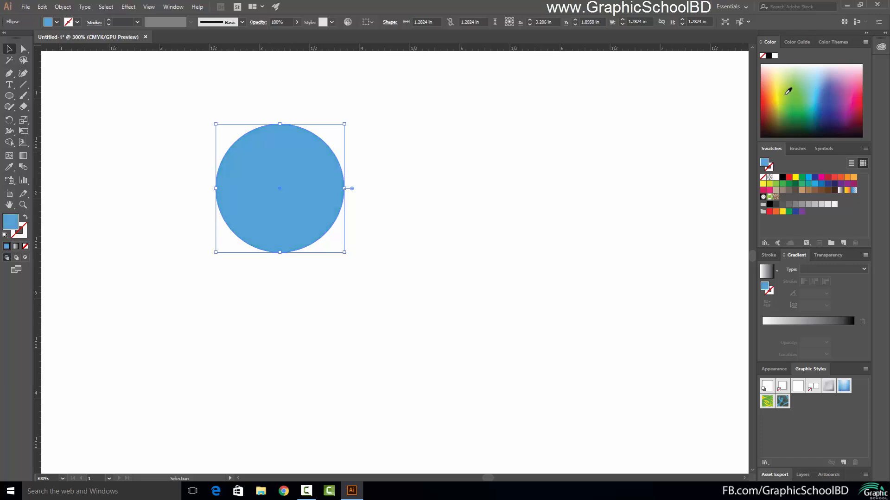
{"action": "left_click", "coordinate": [821, 184]}
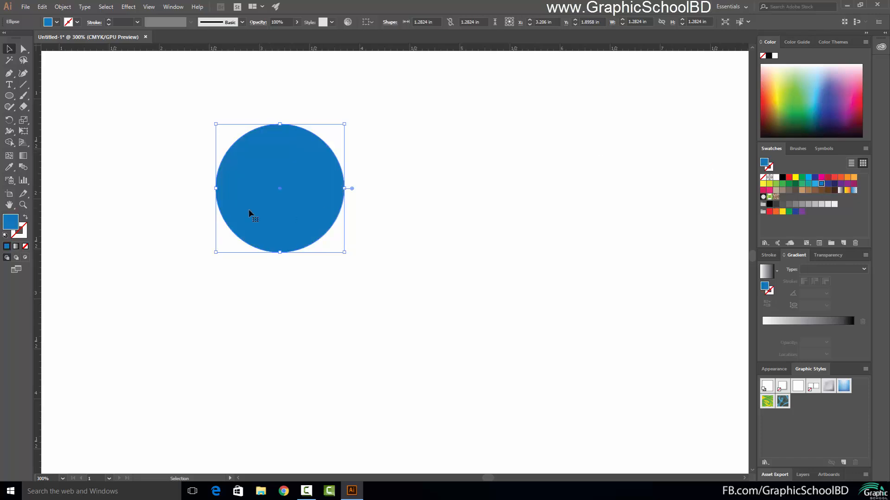
{"action": "double_click", "coordinate": [16, 225]}
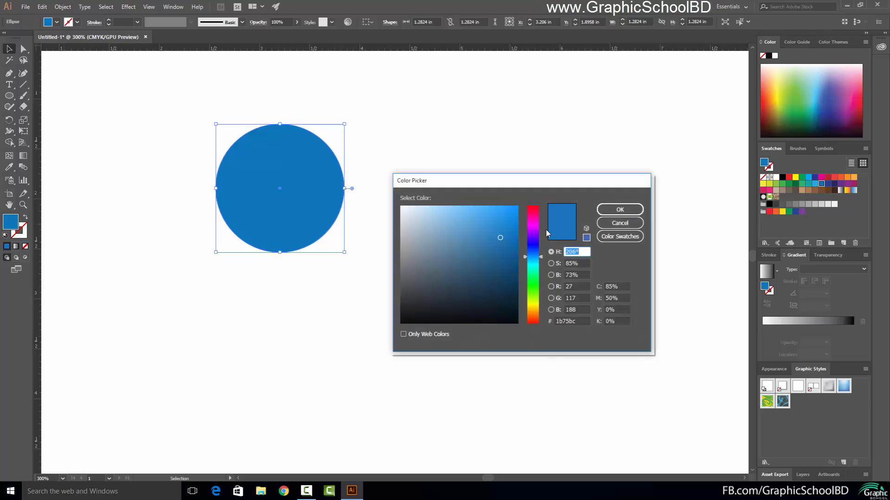
{"action": "left_click", "coordinate": [535, 218]}
{"action": "left_click", "coordinate": [619, 210]}
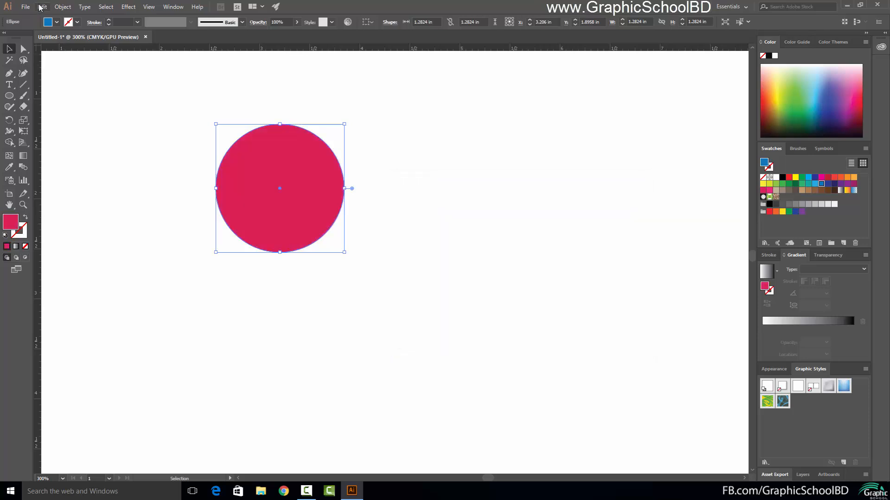
Fill the circle with a green swatch and give it an orange stroke using the Color Picker
{"action": "left_click", "coordinate": [57, 22]}
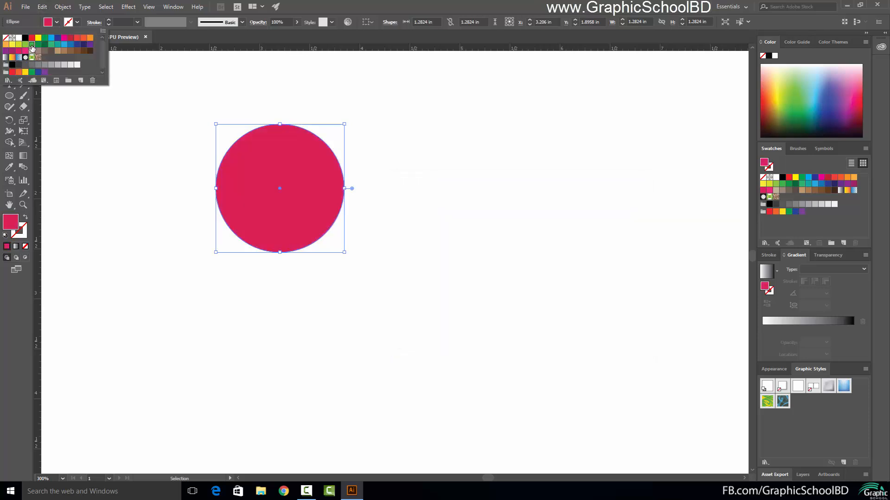
{"action": "left_click", "coordinate": [26, 45]}
{"action": "double_click", "coordinate": [24, 230]}
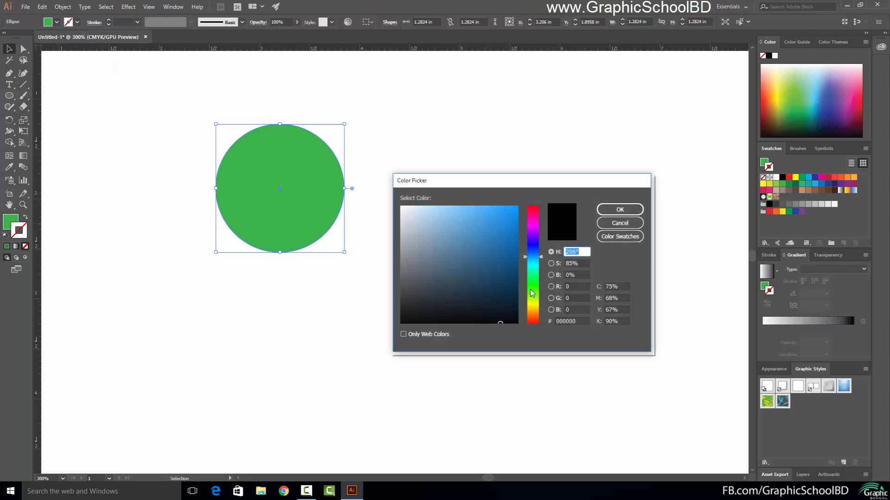
{"action": "left_click", "coordinate": [532, 314]}
{"action": "left_click", "coordinate": [515, 209]}
{"action": "left_click", "coordinate": [620, 210]}
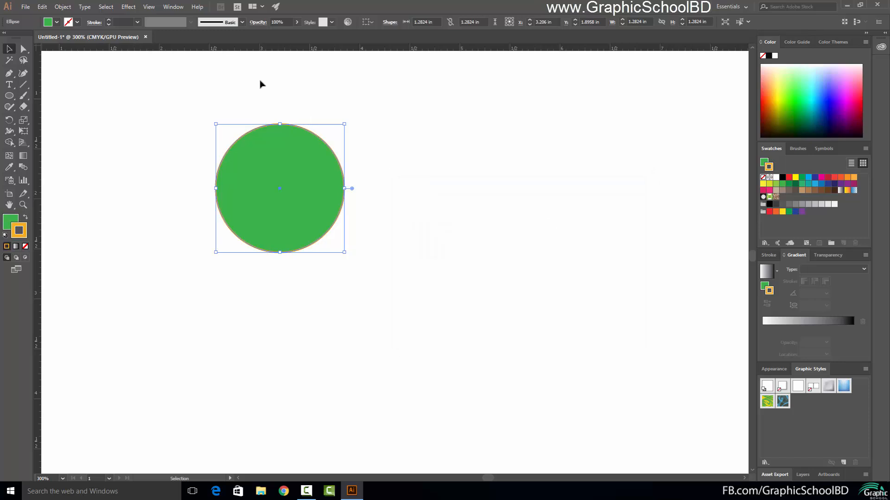
Set the circle's stroke weight to 8 pt and move the circle to about X 2.9 in, Y 2.5 in
{"action": "left_click", "coordinate": [120, 22]}
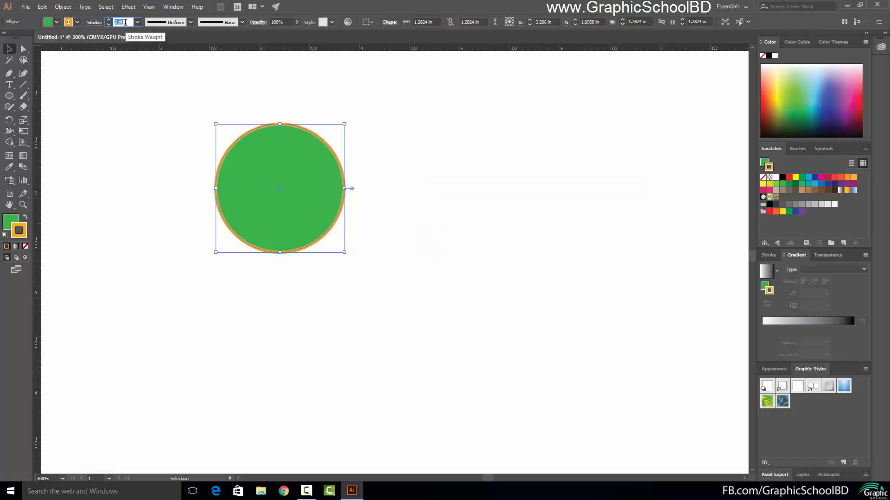
{"action": "key", "text": "Up"}
{"action": "key", "text": "Up"}
{"action": "key", "text": "Up"}
{"action": "key", "text": "Up"}
{"action": "key", "text": "Up"}
{"action": "key", "text": "Up"}
{"action": "key", "text": "Up"}
{"action": "key", "text": "Up"}
{"action": "key", "text": "Up"}
{"action": "key", "text": "Up"}
{"action": "key", "text": "Up"}
{"action": "key", "text": "Up"}
{"action": "key", "text": "Down"}
{"action": "key", "text": "Down"}
{"action": "key", "text": "Down"}
{"action": "key", "text": "Down"}
{"action": "key", "text": "Down"}
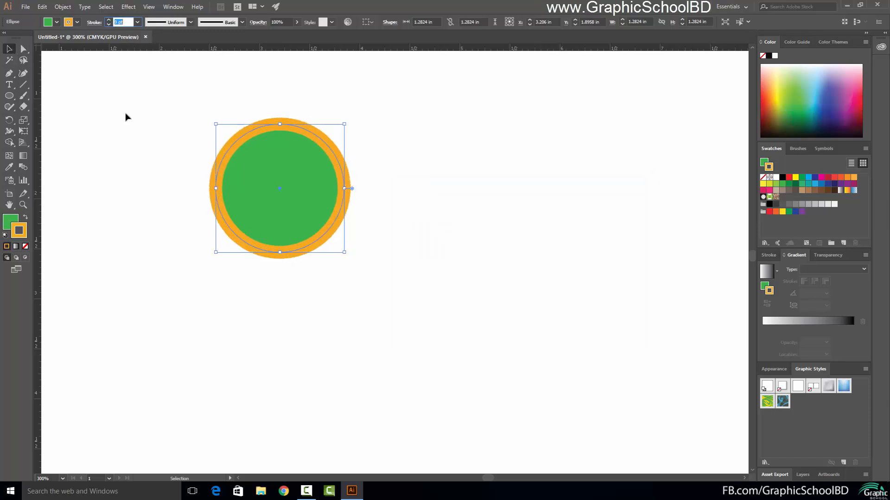
{"action": "left_click", "coordinate": [128, 117]}
{"action": "left_click", "coordinate": [302, 163]}
{"action": "left_click_drag", "start_coordinate": [257, 153], "coordinate": [226, 213]}
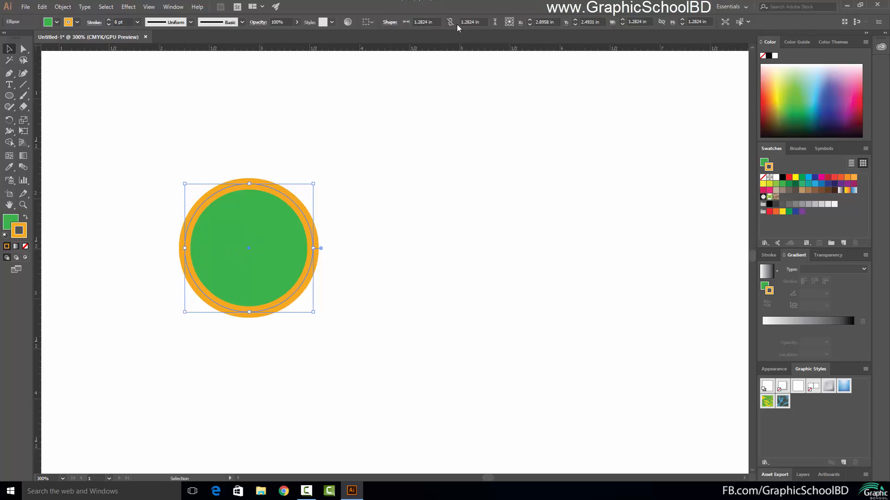
Try the symmetrical lens-shaped variable width profile on the circle's stroke, followed by a profile with a narrower bulge
{"action": "left_click", "coordinate": [190, 22]}
{"action": "left_click", "coordinate": [171, 55]}
{"action": "left_click", "coordinate": [292, 144]}
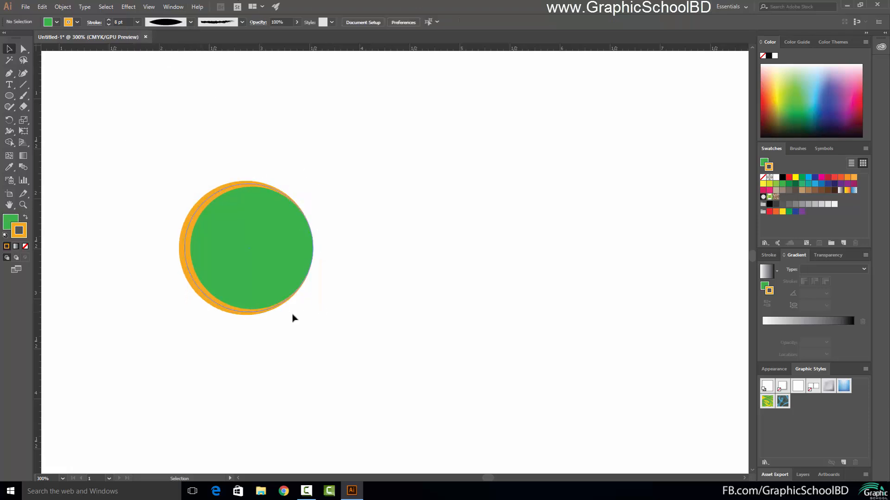
{"action": "left_click_drag", "start_coordinate": [373, 330], "coordinate": [156, 96]}
{"action": "left_click_drag", "start_coordinate": [163, 145], "coordinate": [358, 281]}
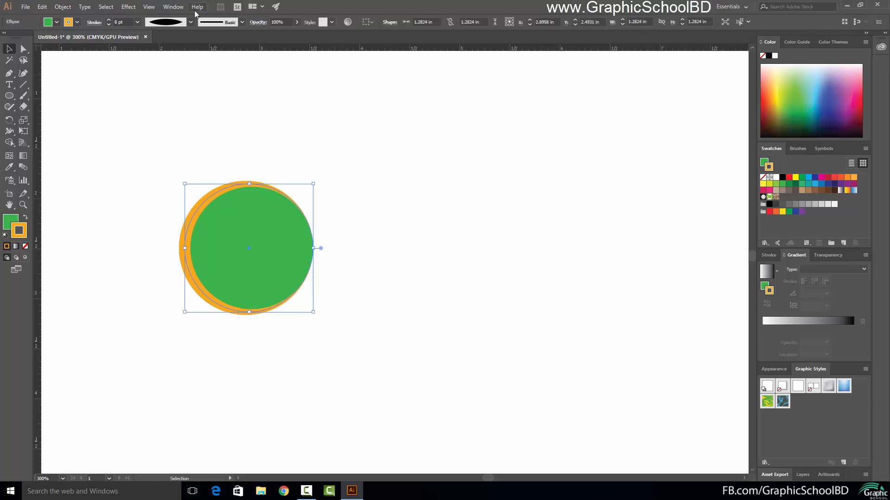
{"action": "left_click", "coordinate": [169, 24]}
{"action": "left_click", "coordinate": [170, 108]}
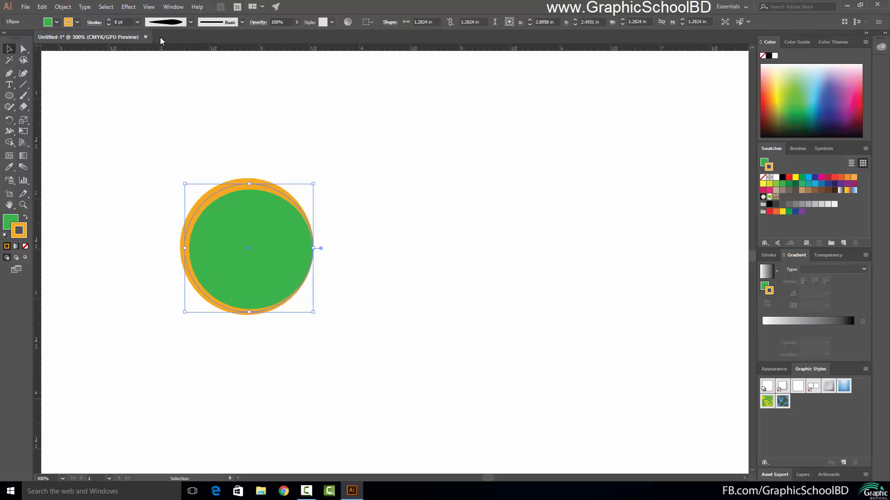
Apply the flat-bottomed, arched variable width profile to the circle's orange stroke and deselect the circle
{"action": "left_click", "coordinate": [166, 22]}
{"action": "left_click", "coordinate": [158, 124]}
{"action": "left_click", "coordinate": [173, 161]}
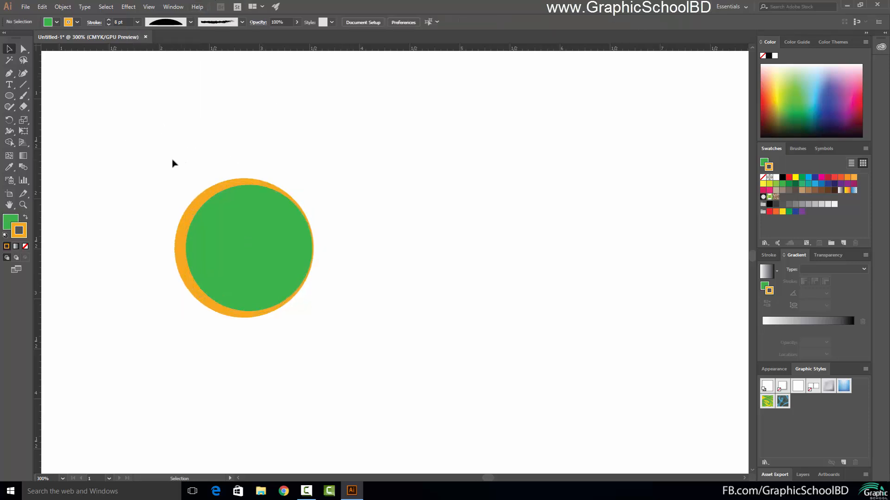
Move the green circle with the tapered orange stroke to about X 3.13 in, Y 2.13 in
{"action": "left_click_drag", "start_coordinate": [173, 162], "coordinate": [316, 300]}
{"action": "left_click_drag", "start_coordinate": [225, 244], "coordinate": [331, 191]}
{"action": "left_click_drag", "start_coordinate": [389, 168], "coordinate": [299, 218]}
{"action": "left_click", "coordinate": [199, 213]}
{"action": "left_click", "coordinate": [382, 224]}
{"action": "scroll", "coordinate": [244, 132], "scroll_direction": "left", "scroll_amount": 1}
{"action": "scroll", "coordinate": [253, 150], "scroll_direction": "up", "scroll_amount": 3}
{"action": "scroll", "coordinate": [240, 182], "scroll_direction": "down", "scroll_amount": 1}
{"action": "key", "text": "Delete"}
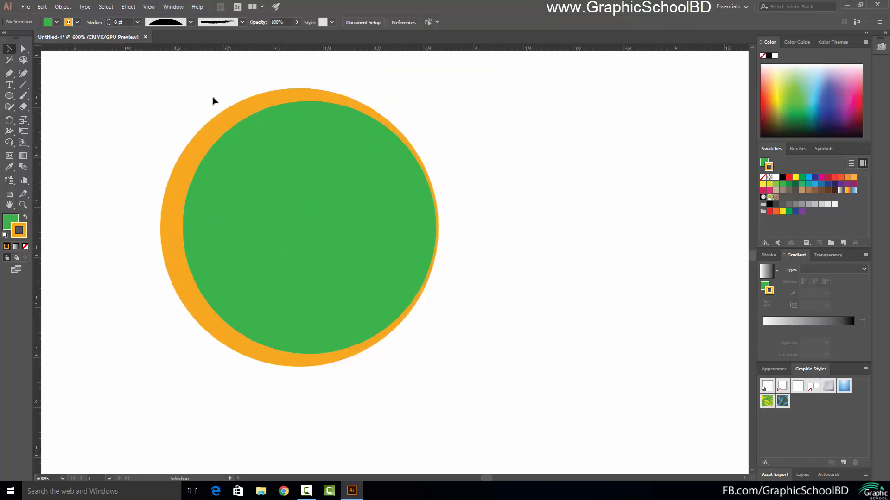
{"action": "left_click", "coordinate": [320, 216]}
{"action": "left_click_drag", "start_coordinate": [301, 186], "coordinate": [282, 180]}
{"action": "right_click", "coordinate": [282, 180]}
{"action": "left_click", "coordinate": [246, 188]}
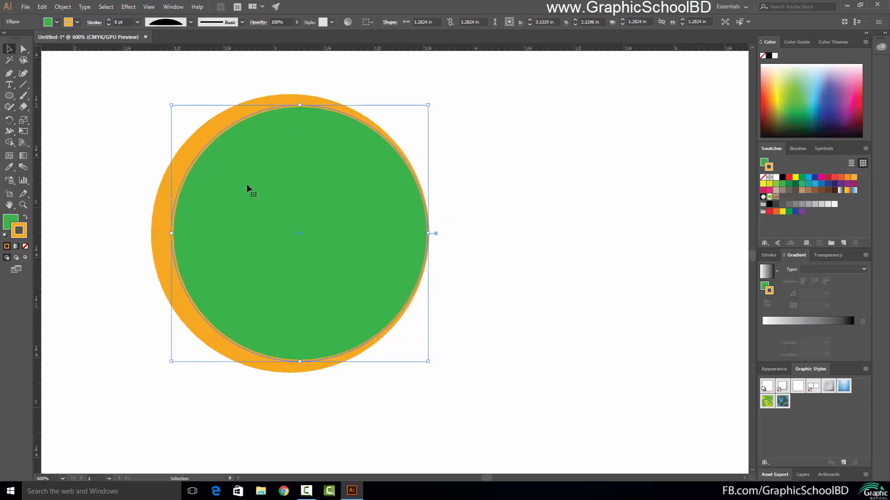
Expand the appearance of the green circle so its tapered orange stroke becomes a separate shape
{"action": "left_click", "coordinate": [139, 81]}
{"action": "left_click", "coordinate": [199, 132]}
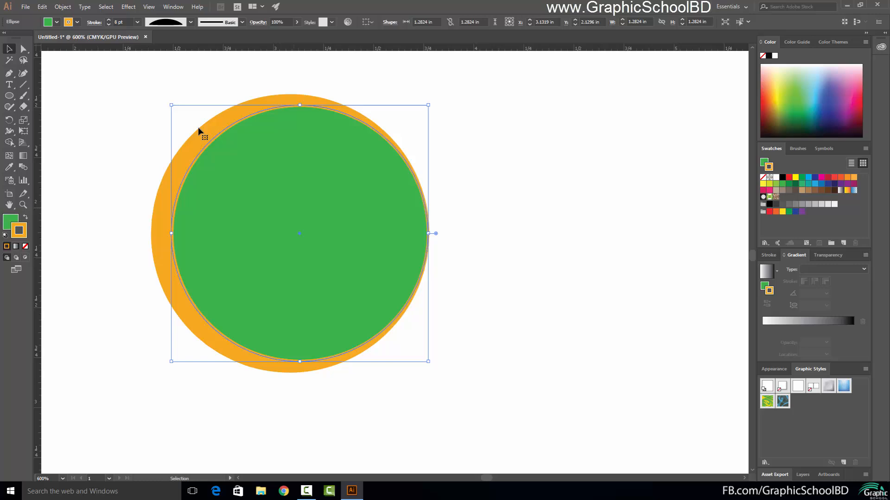
{"action": "left_click", "coordinate": [62, 7]}
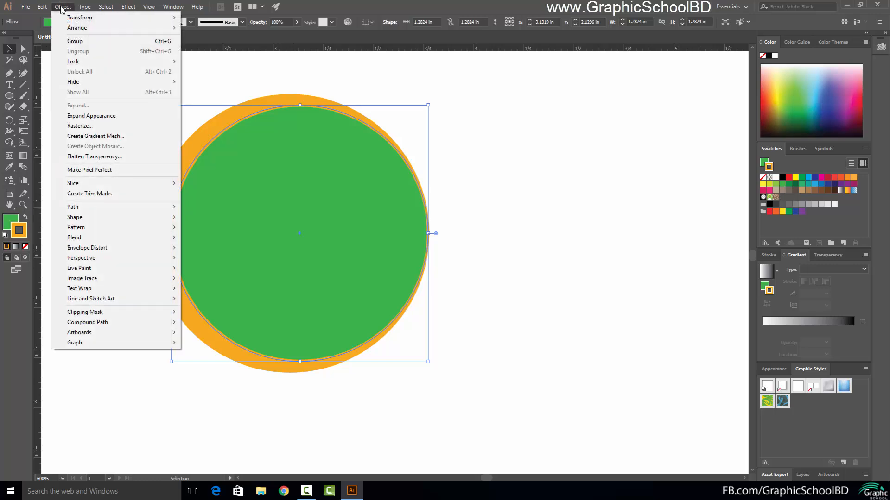
{"action": "left_click", "coordinate": [81, 116]}
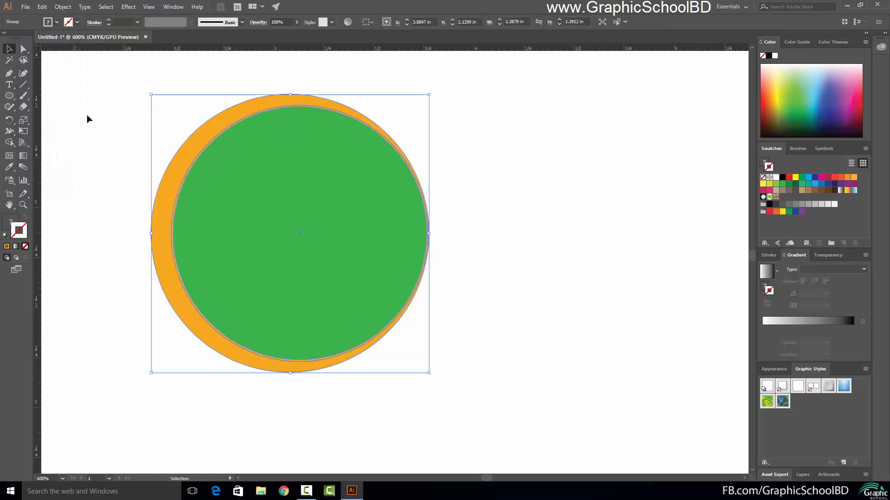
Ungroup the expanded green fill and orange ring, and clear the selection
{"action": "left_click", "coordinate": [114, 152]}
{"action": "left_click", "coordinate": [177, 173]}
{"action": "right_click", "coordinate": [177, 172]}
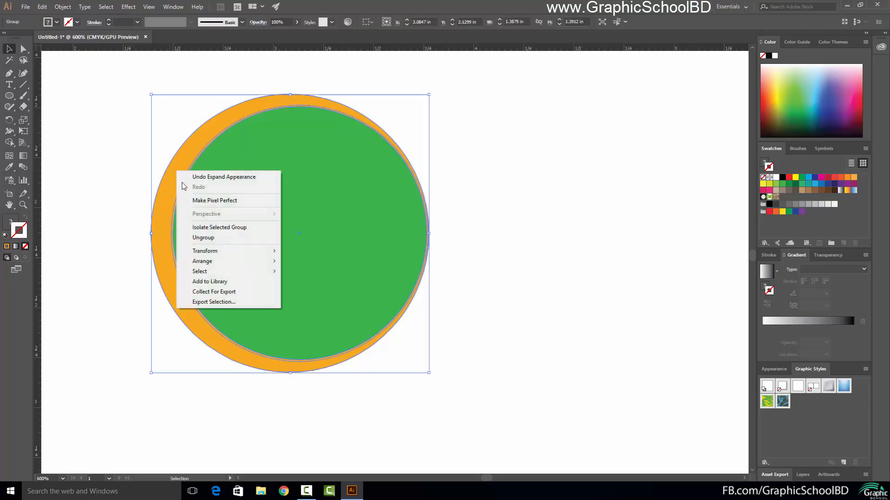
{"action": "left_click", "coordinate": [204, 237]}
{"action": "left_click", "coordinate": [427, 192]}
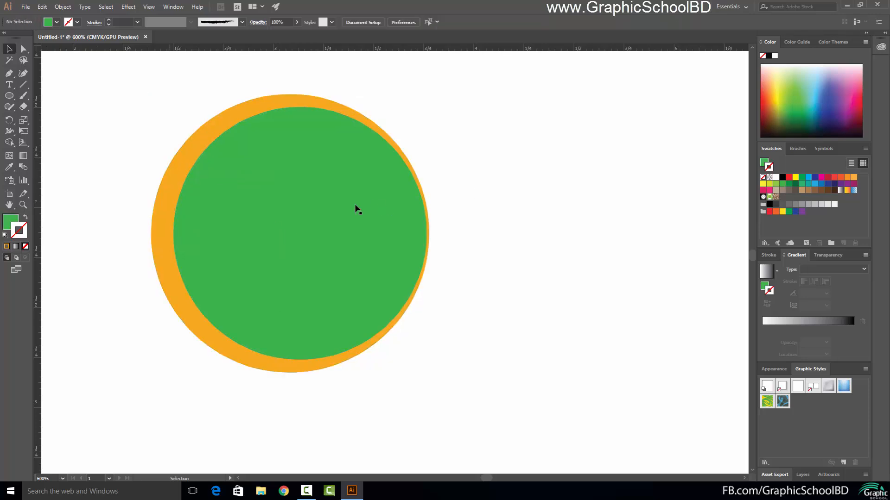
Try moving the green circle to about X 4.13 in, Y 2.15 in and deleting it, and undo both changes
{"action": "left_click_drag", "start_coordinate": [355, 205], "coordinate": [529, 211]}
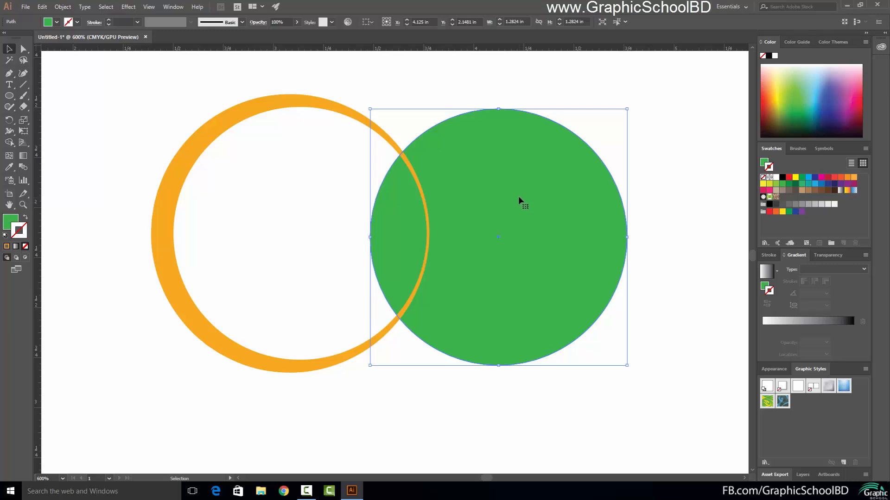
{"action": "key", "text": "Delete"}
{"action": "key", "text": "ctrl+z"}
{"action": "key", "text": "ctrl+z"}
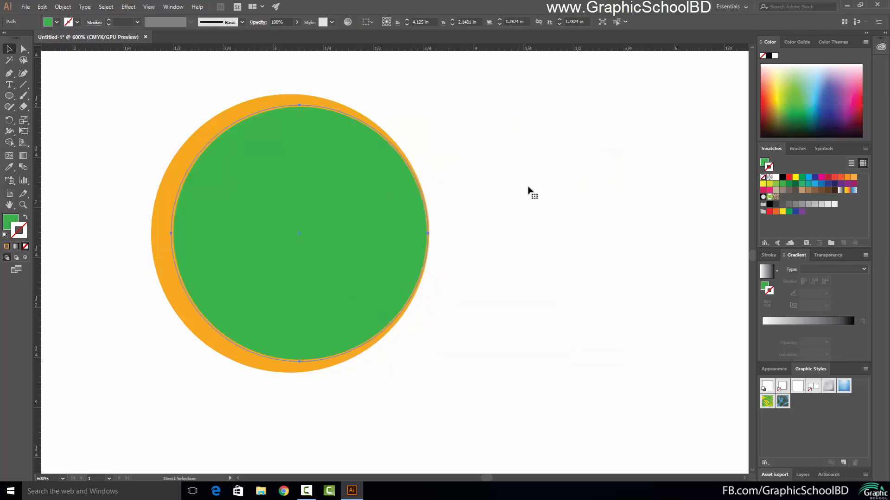
Select the green circle and the orange ring in turn to check that they are separate objects
{"action": "left_click", "coordinate": [498, 139]}
{"action": "left_click", "coordinate": [199, 149]}
{"action": "left_click", "coordinate": [251, 183]}
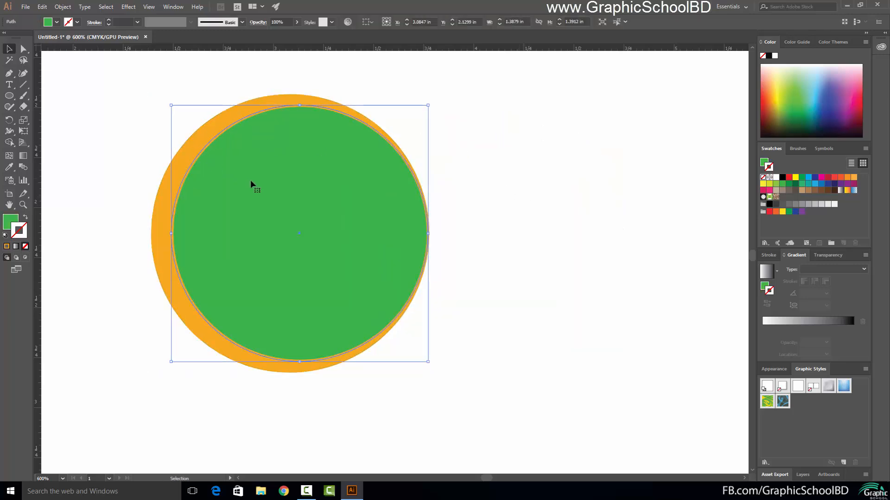
{"action": "left_click", "coordinate": [165, 178]}
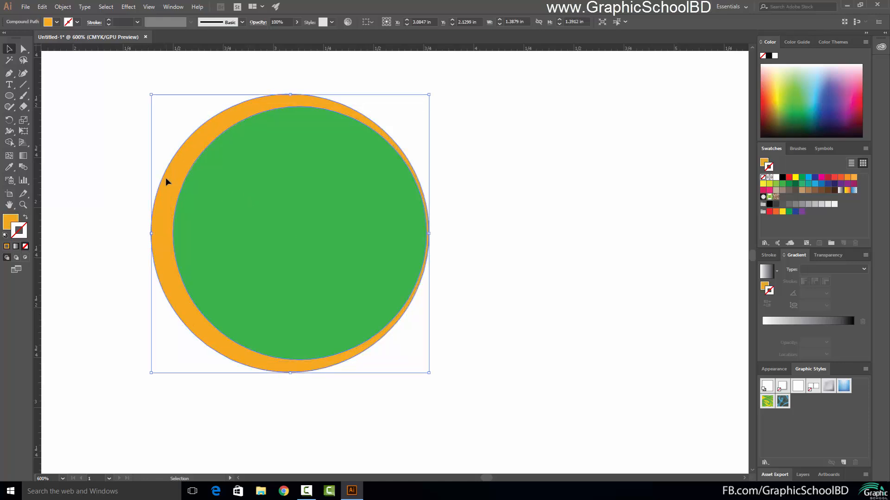
{"action": "left_click", "coordinate": [225, 212]}
{"action": "left_click", "coordinate": [160, 213]}
Demonstrate moving the green circle out of the orange ring several times, undoing each move, and clear the selection
{"action": "left_click_drag", "start_coordinate": [328, 219], "coordinate": [411, 244]}
{"action": "key", "text": "ctrl+z"}
{"action": "left_click_drag", "start_coordinate": [330, 208], "coordinate": [410, 216]}
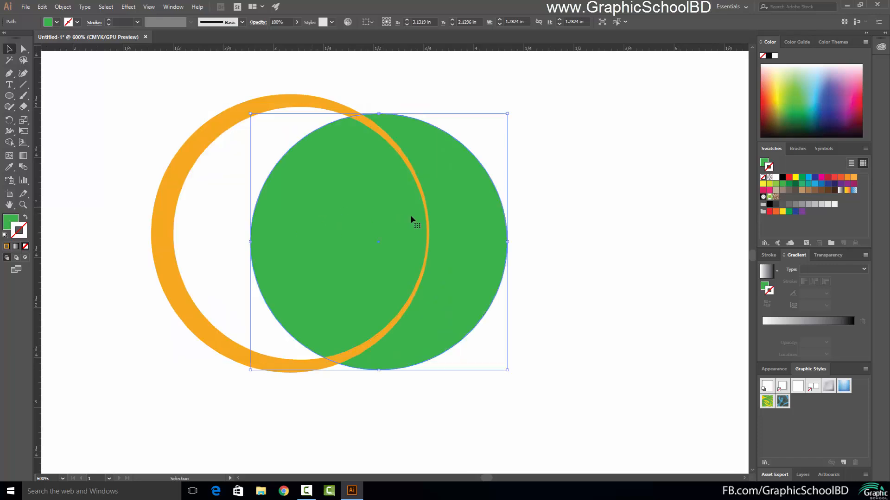
{"action": "key", "text": "ctrl+z"}
{"action": "left_click", "coordinate": [522, 203]}
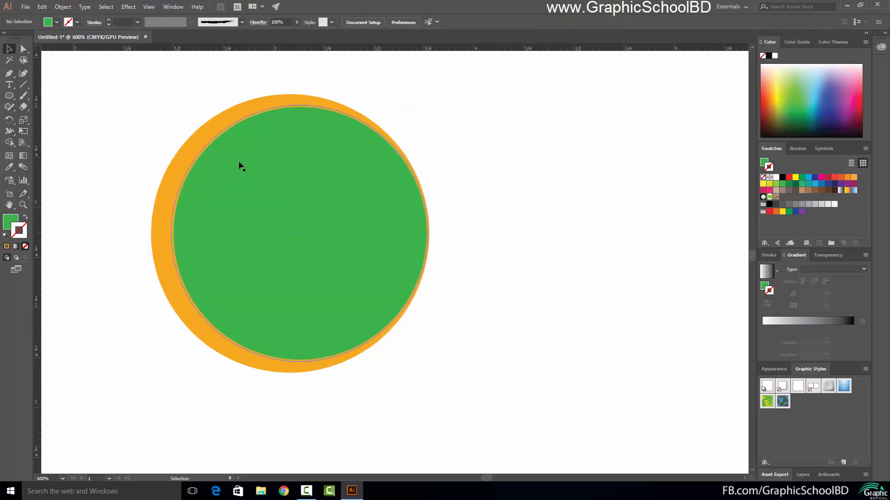
{"action": "left_click_drag", "start_coordinate": [266, 172], "coordinate": [302, 176]}
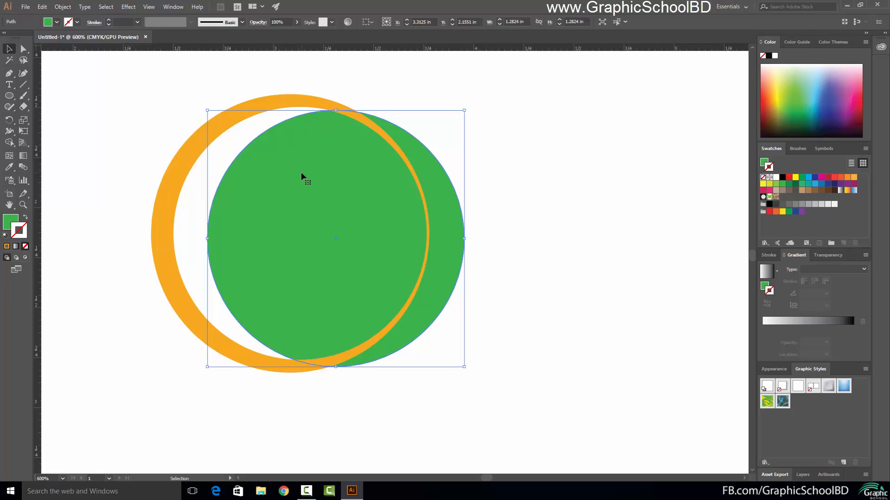
{"action": "key", "text": "ctrl+z"}
{"action": "left_click", "coordinate": [118, 81]}
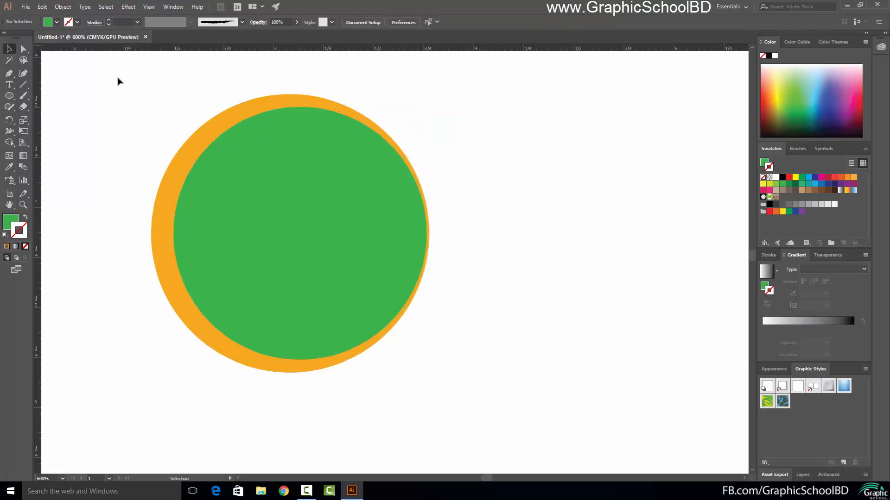
Select all the artwork and try to expand it with the Expand command
{"action": "left_click", "coordinate": [62, 7]}
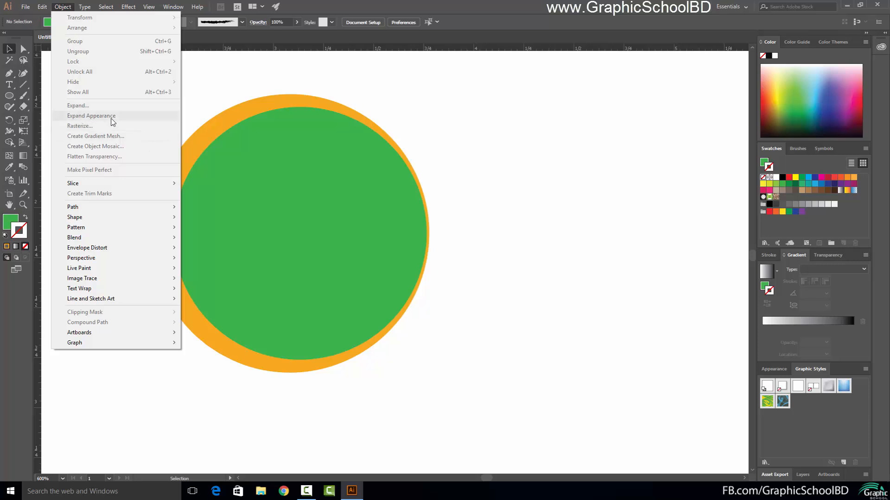
{"action": "left_click", "coordinate": [269, 80]}
{"action": "key", "text": "ctrl+a"}
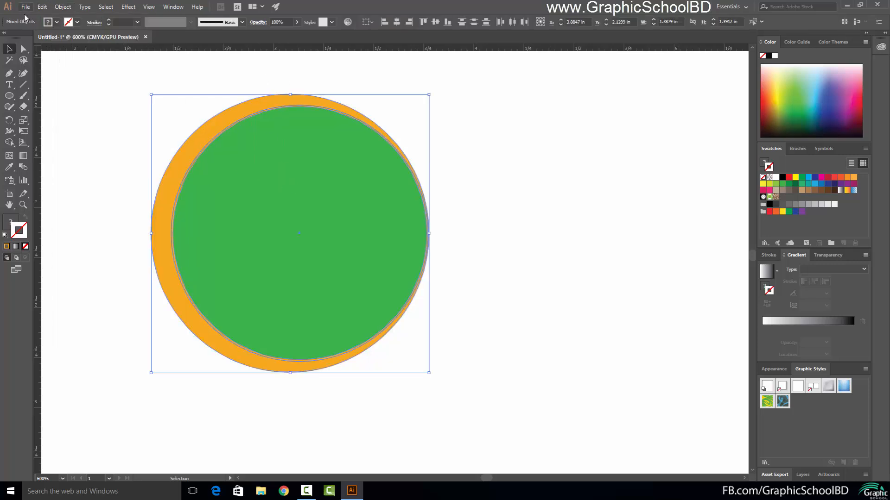
{"action": "left_click", "coordinate": [58, 6]}
{"action": "left_click", "coordinate": [83, 107]}
Try pulling the green circle away from the orange ring twice, undo each move, and deselect it
{"action": "left_click", "coordinate": [268, 213]}
{"action": "left_click_drag", "start_coordinate": [268, 212], "coordinate": [408, 252]}
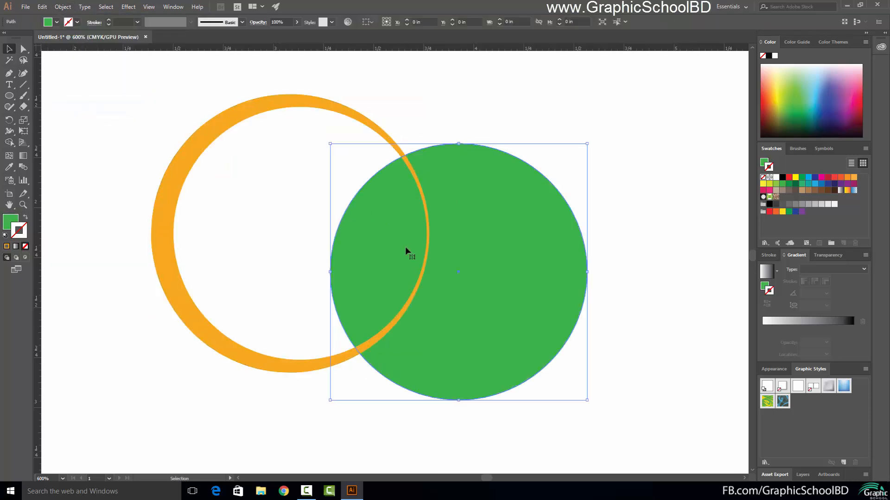
{"action": "key", "text": "ctrl+z"}
{"action": "left_click", "coordinate": [519, 182]}
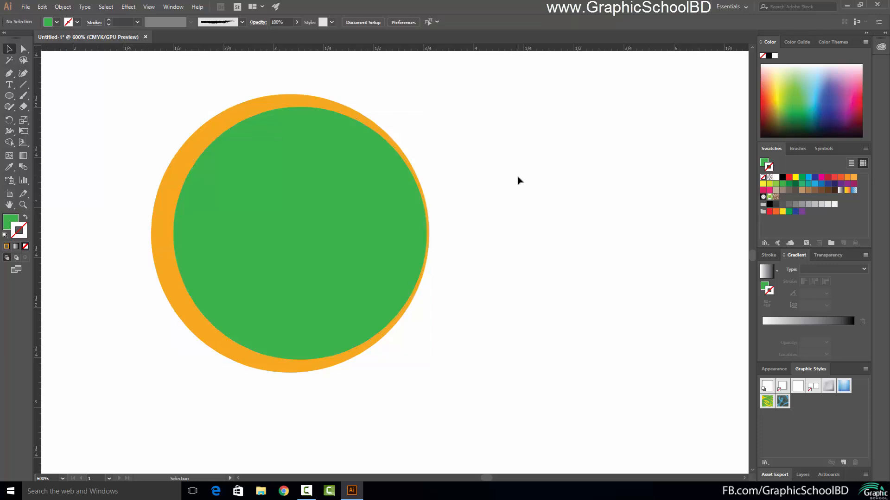
{"action": "left_click_drag", "start_coordinate": [333, 197], "coordinate": [398, 207]}
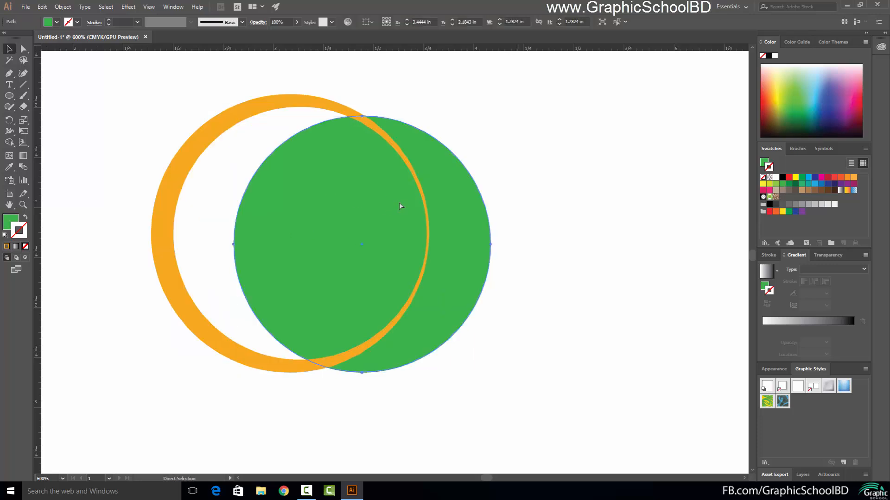
{"action": "key", "text": "ctrl+z"}
{"action": "left_click", "coordinate": [505, 198]}
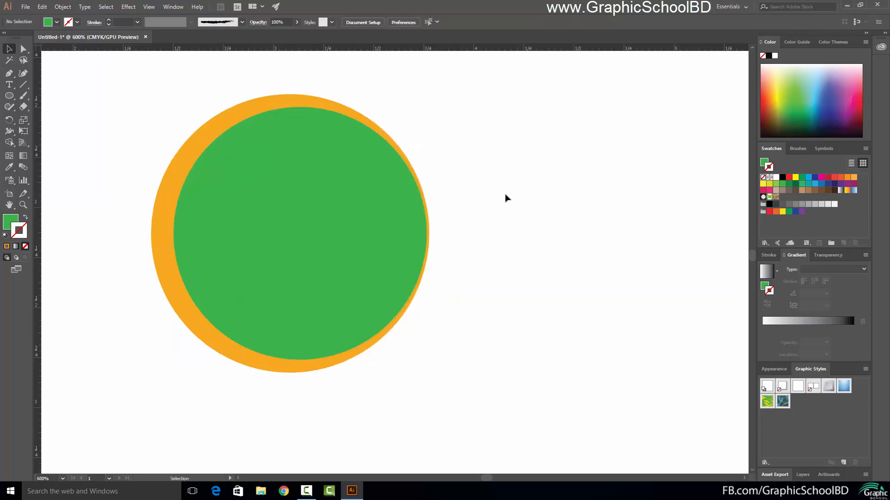
Delete the green circle and orange ring, and draw a new green circle about 0.6 in in diameter
{"action": "left_click_drag", "start_coordinate": [474, 174], "coordinate": [191, 241]}
{"action": "key", "text": "Delete"}
{"action": "left_click", "coordinate": [9, 95]}
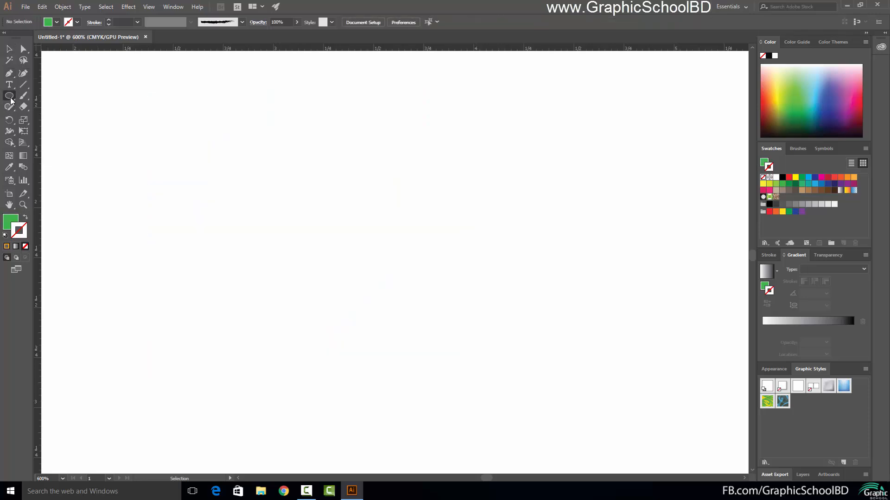
{"action": "left_click_drag", "start_coordinate": [217, 170], "coordinate": [341, 298]}
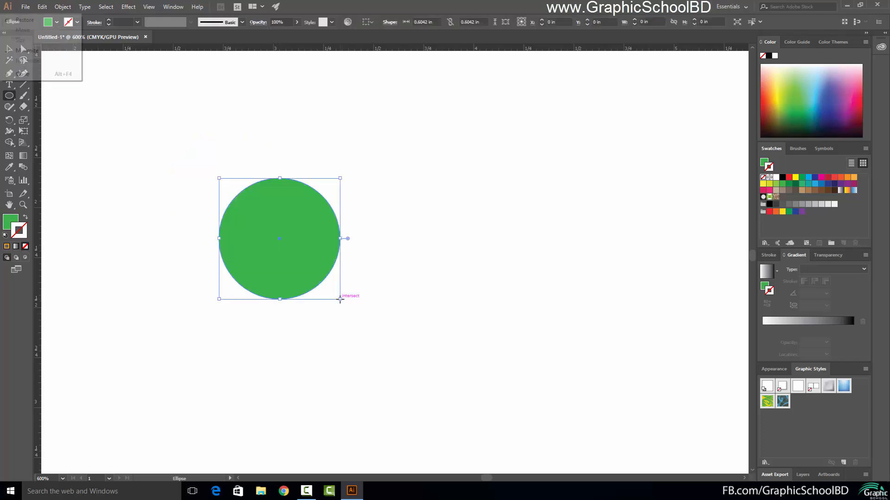
Give the new green circle a medium blue stroke colour
{"action": "double_click", "coordinate": [18, 232]}
{"action": "left_click_drag", "start_coordinate": [508, 216], "coordinate": [513, 208]}
{"action": "left_click", "coordinate": [620, 210]}
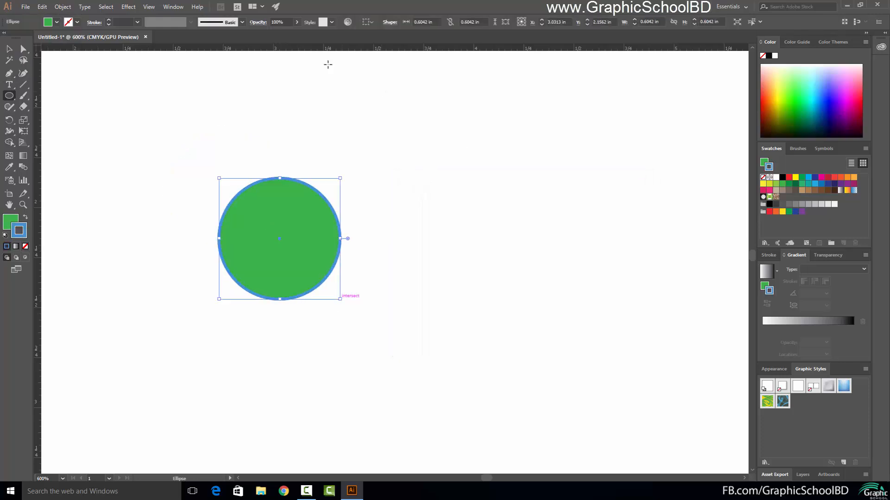
Set the blue stroke's weight to 5 pt
{"action": "left_click", "coordinate": [120, 22]}
{"action": "key", "text": "Up"}
{"action": "key", "text": "Up"}
{"action": "key", "text": "Up"}
{"action": "key", "text": "Up"}
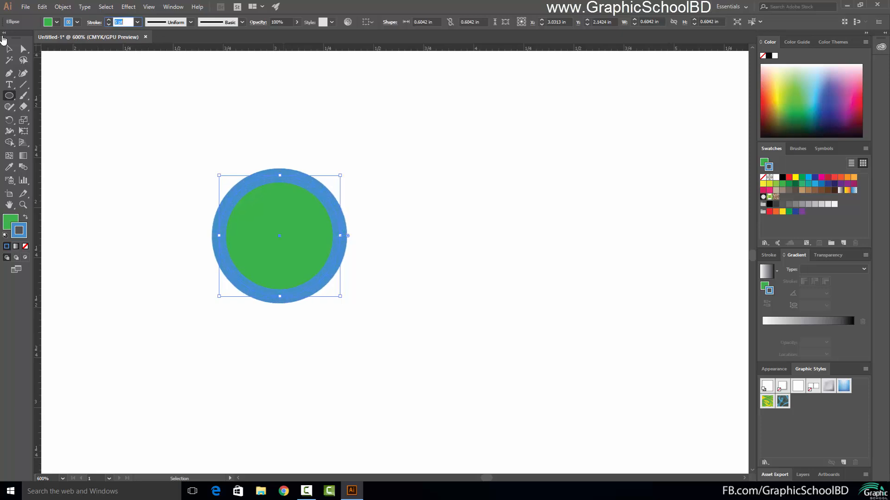
Move the blue-outlined circle to about X 3.09 in, Y 2.08 in with the Selection tool
{"action": "left_click", "coordinate": [9, 49]}
{"action": "left_click", "coordinate": [242, 159]}
{"action": "left_click_drag", "start_coordinate": [261, 232], "coordinate": [296, 190]}
{"action": "scroll", "coordinate": [289, 164], "scroll_direction": "up", "scroll_amount": 1}
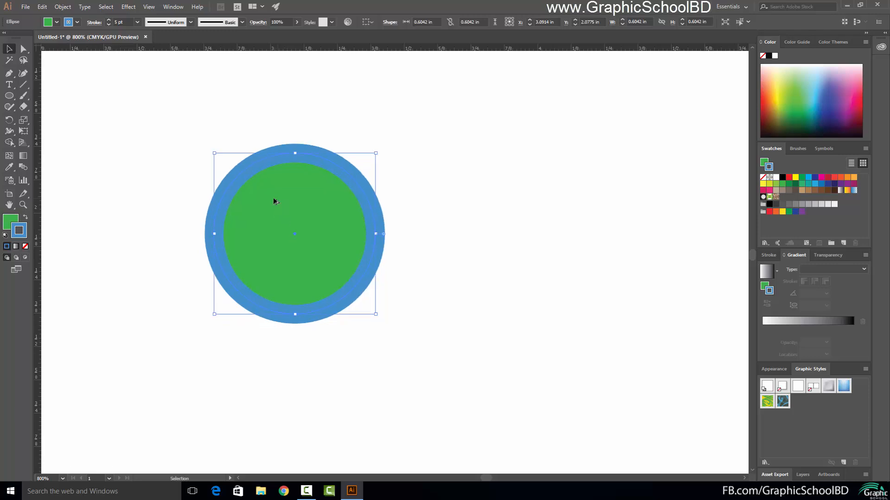
{"action": "scroll", "coordinate": [276, 198], "scroll_direction": "up", "scroll_amount": 1}
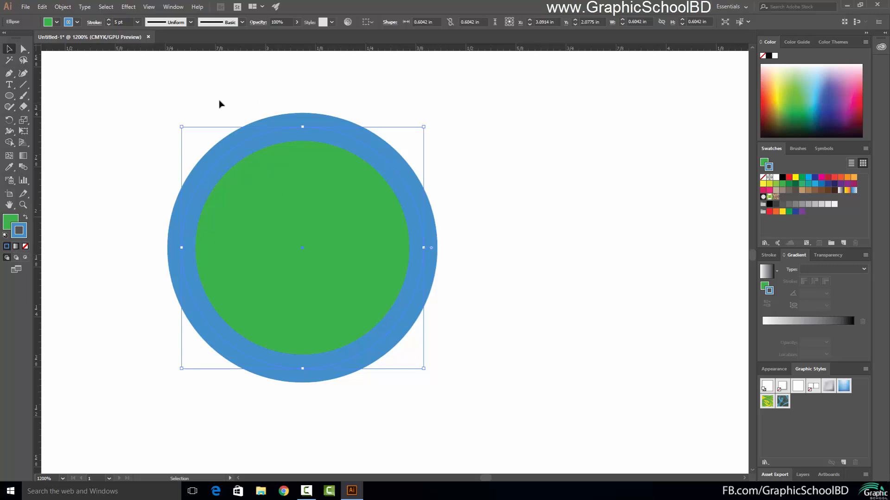
Move the circle back and forth to show its fill and stroke together, ending at about X 3.06 in, Y 2.05 in
{"action": "left_click_drag", "start_coordinate": [192, 90], "coordinate": [634, 224]}
{"action": "left_click_drag", "start_coordinate": [585, 215], "coordinate": [371, 208]}
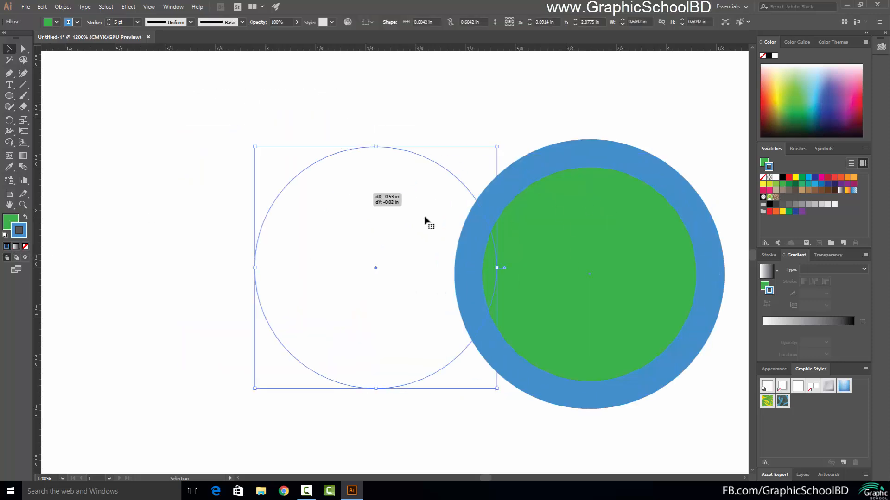
{"action": "left_click_drag", "start_coordinate": [427, 218], "coordinate": [355, 203]}
{"action": "left_click_drag", "start_coordinate": [263, 190], "coordinate": [343, 199]}
{"action": "left_click_drag", "start_coordinate": [411, 223], "coordinate": [316, 198]}
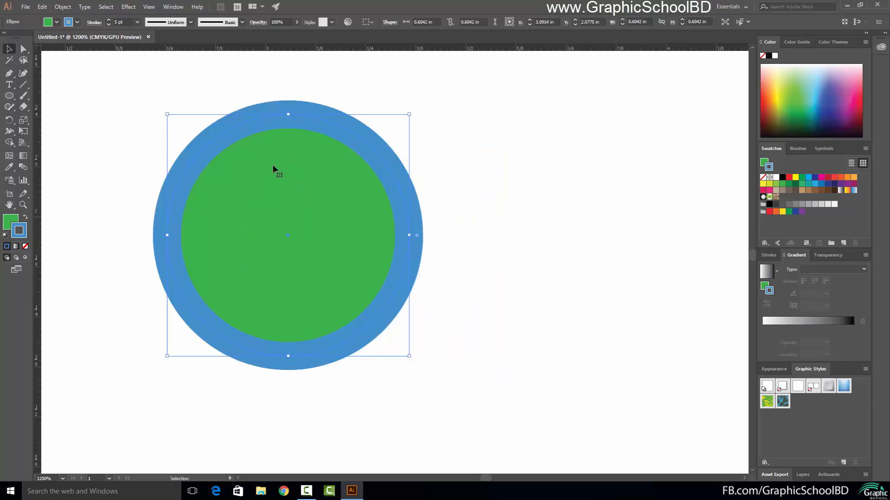
Expand the circle's fill and stroke, try moving the expanded group, and undo the move
{"action": "left_click", "coordinate": [62, 7]}
{"action": "left_click", "coordinate": [85, 106]}
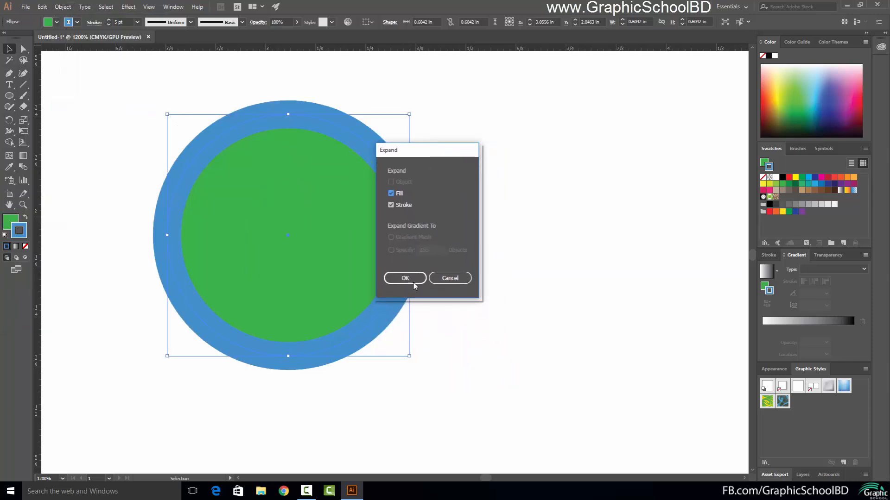
{"action": "left_click", "coordinate": [413, 279]}
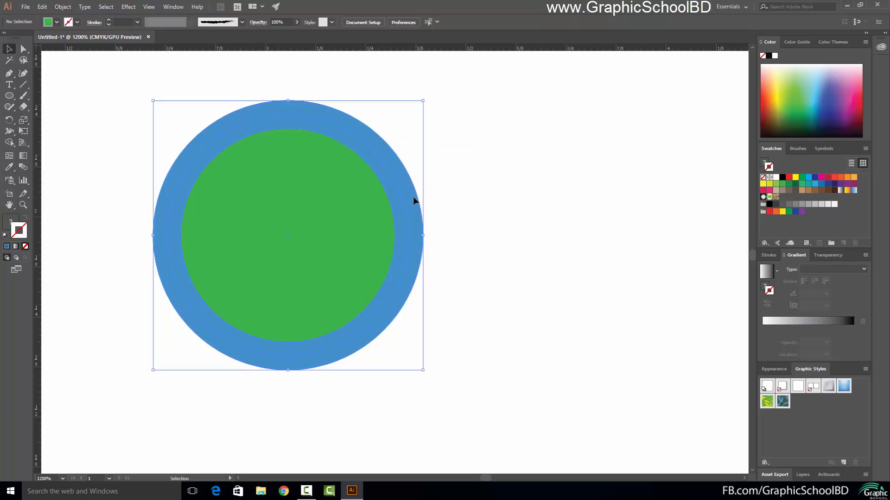
{"action": "left_click_drag", "start_coordinate": [415, 199], "coordinate": [465, 192]}
{"action": "key", "text": "ctrl+z"}
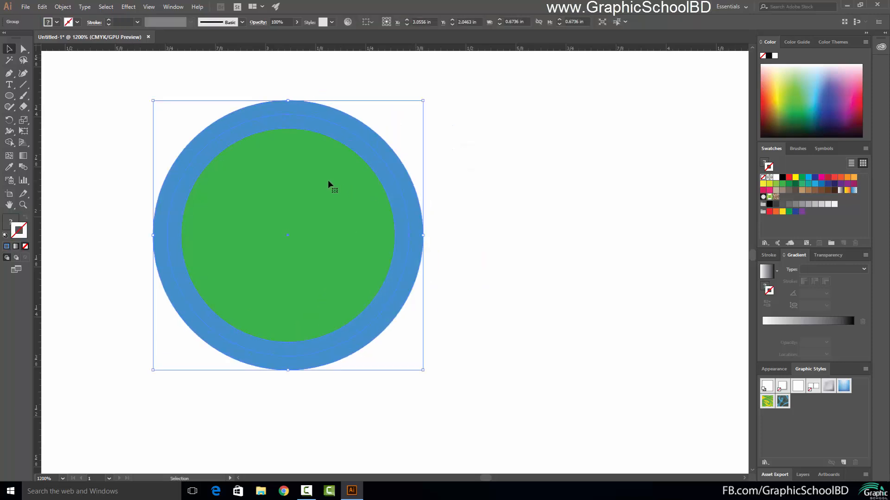
Ungroup the expanded green circle and blue ring, and clear the selection
{"action": "right_click", "coordinate": [328, 180]}
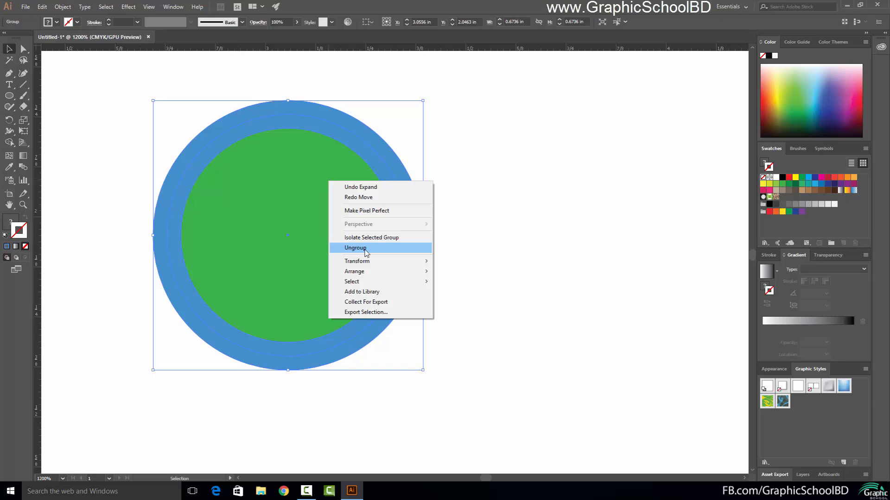
{"action": "left_click", "coordinate": [356, 248]}
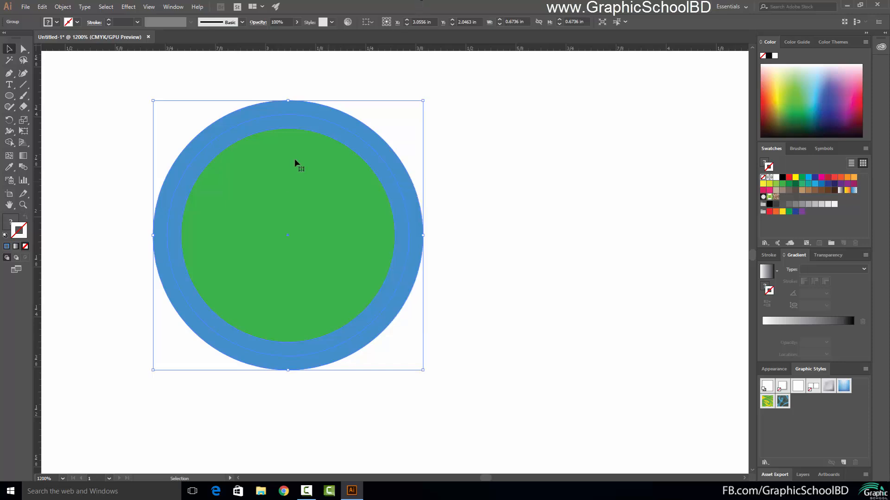
{"action": "right_click", "coordinate": [256, 182]}
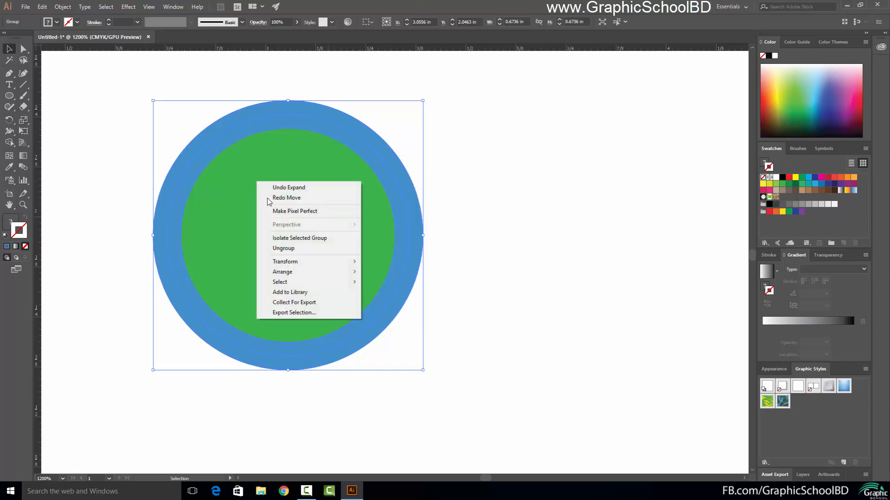
{"action": "left_click", "coordinate": [296, 251]}
{"action": "left_click", "coordinate": [515, 176]}
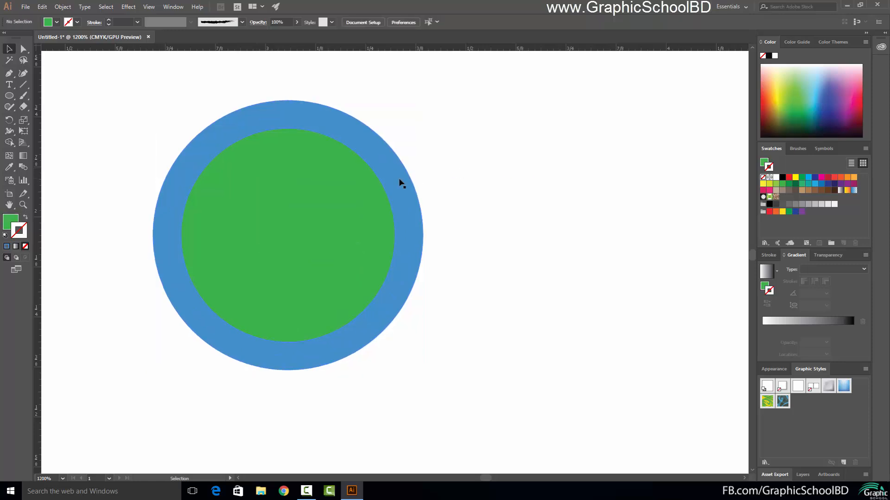
Try moving the blue ring away from the green circle and undo the moves
{"action": "left_click_drag", "start_coordinate": [399, 183], "coordinate": [623, 148]}
{"action": "key", "text": "ctrl+z"}
{"action": "key", "text": "ctrl+z"}
{"action": "key", "text": "ctrl+z"}
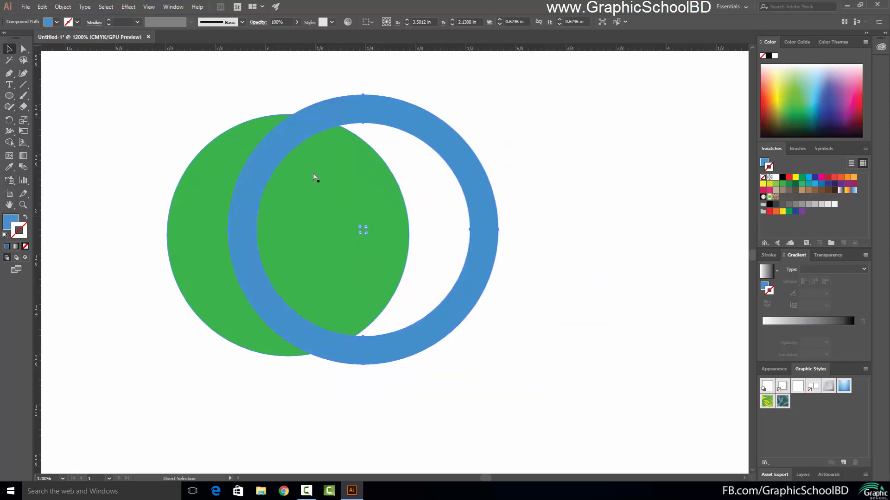
Select the green circle and try applying a purple colour, which goes to its stroke
{"action": "left_click", "coordinate": [266, 211]}
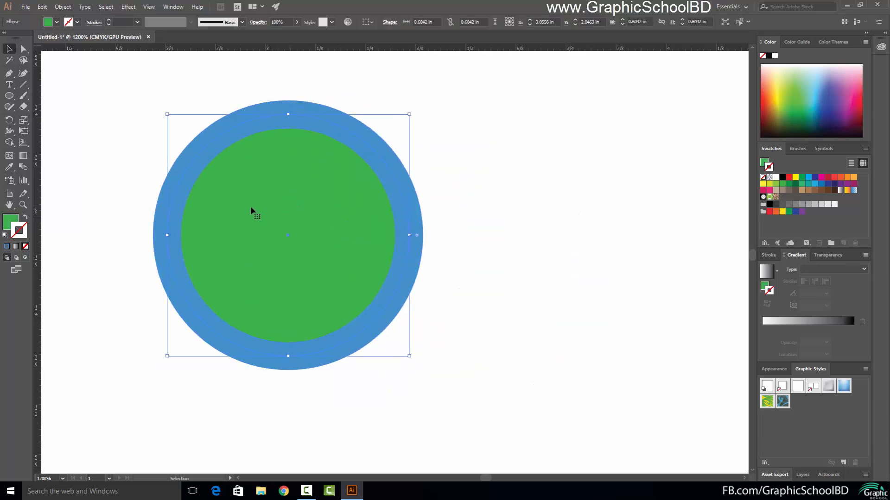
{"action": "left_click", "coordinate": [823, 98]}
{"action": "left_click", "coordinate": [845, 113]}
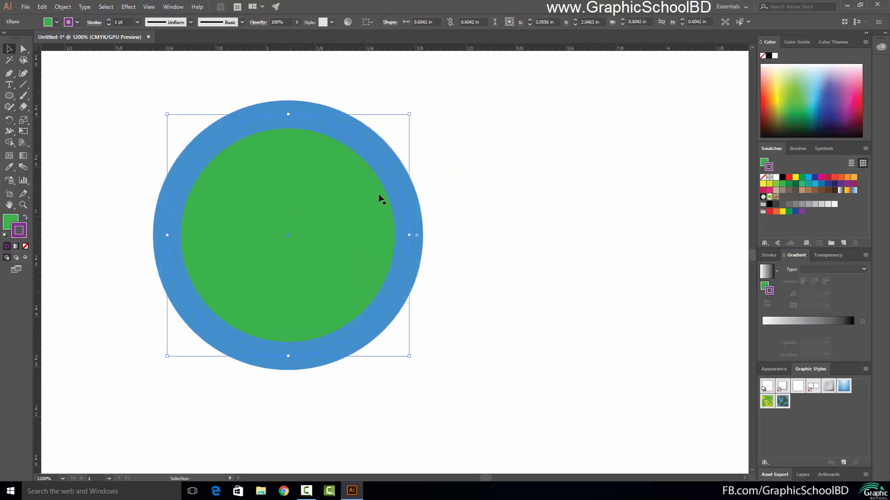
Select the blue ring around the green circle and change its fill to dark purple
{"action": "left_click", "coordinate": [8, 223]}
{"action": "left_click", "coordinate": [401, 147]}
{"action": "left_click", "coordinate": [378, 157]}
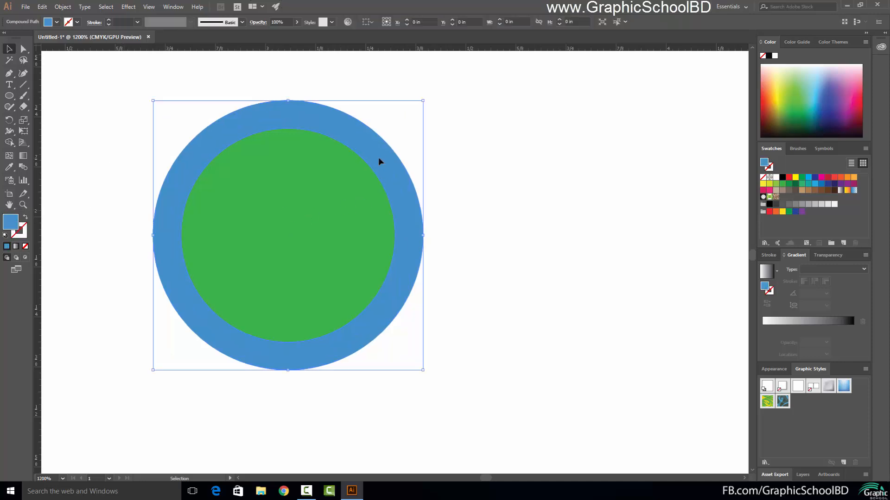
{"action": "left_click", "coordinate": [815, 92]}
{"action": "left_click", "coordinate": [844, 102]}
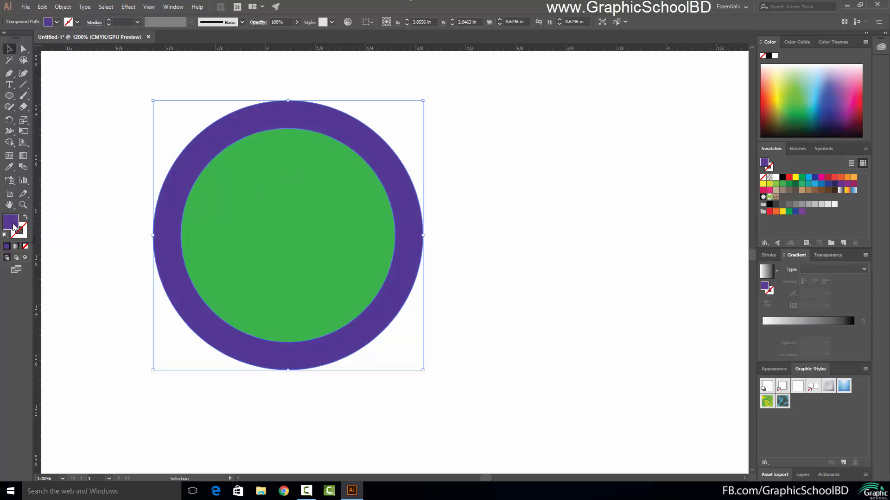
Try deleting the green circle from inside the purple ring, and undo the deletion
{"action": "left_click", "coordinate": [221, 246]}
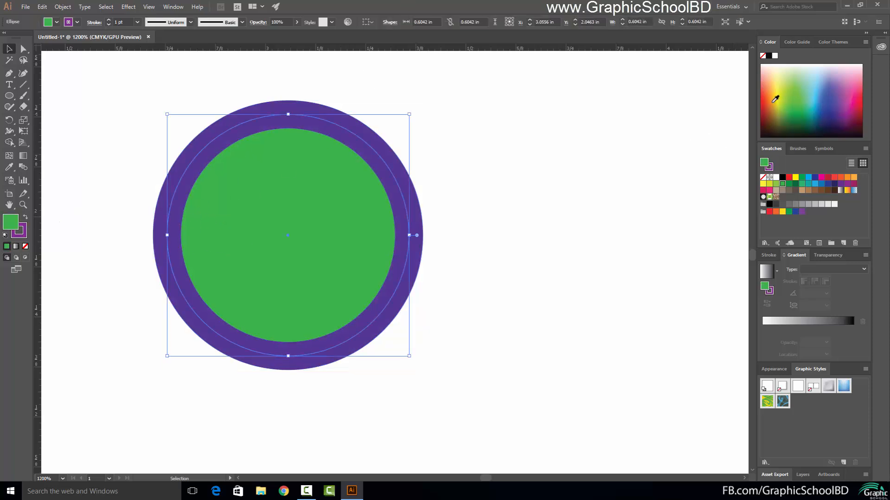
{"action": "key", "text": "Delete"}
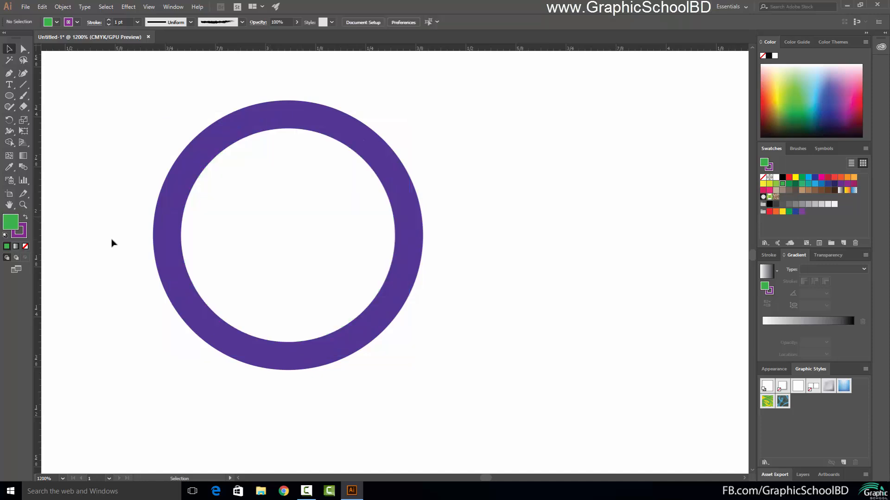
{"action": "key", "text": "ctrl+z"}
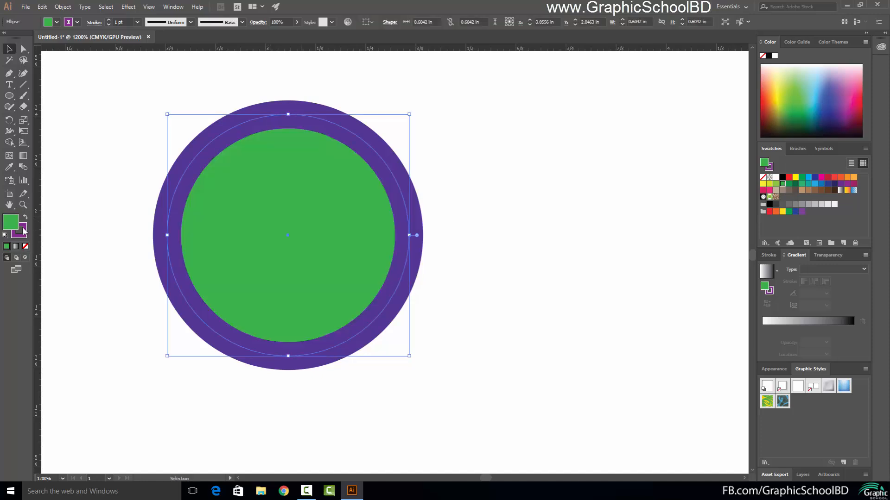
Set the green circle's stroke to none and clear the selection
{"action": "left_click", "coordinate": [23, 233]}
{"action": "left_click", "coordinate": [25, 246]}
{"action": "left_click", "coordinate": [73, 197]}
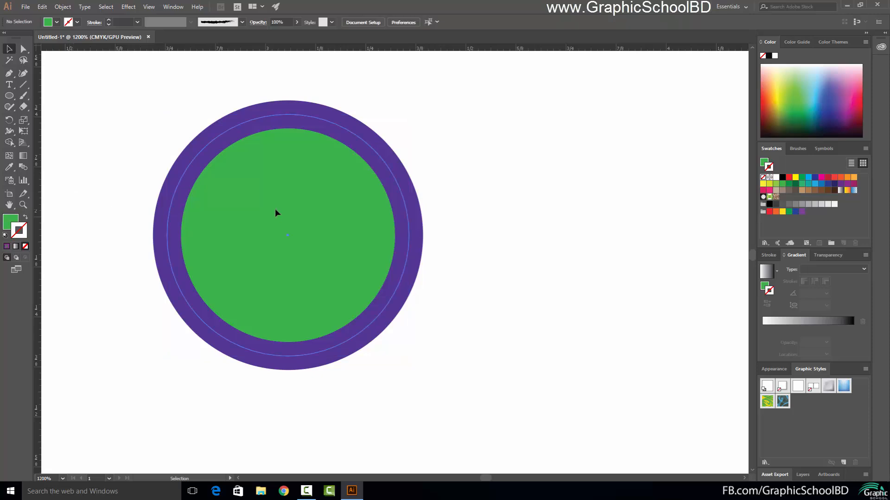
Fill the green circle with pinkish red and keep its stroke set to none
{"action": "left_click", "coordinate": [276, 212]}
{"action": "left_click", "coordinate": [810, 95]}
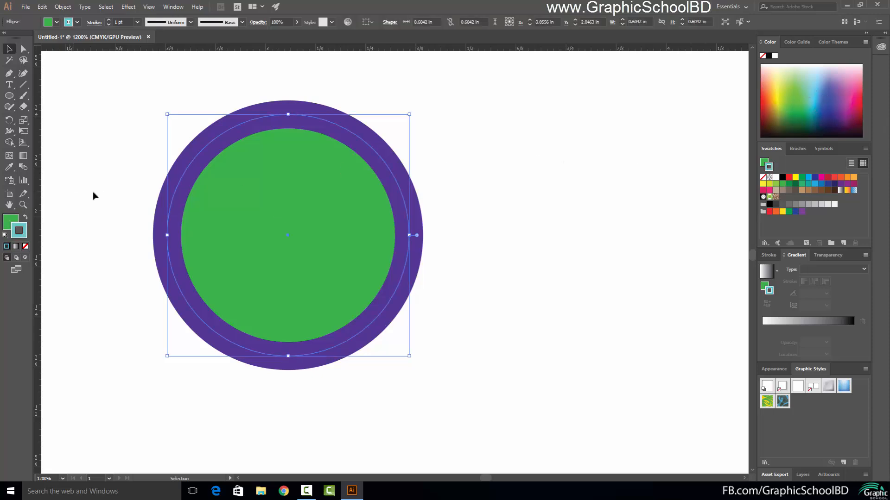
{"action": "left_click", "coordinate": [25, 247]}
{"action": "left_click", "coordinate": [10, 224]}
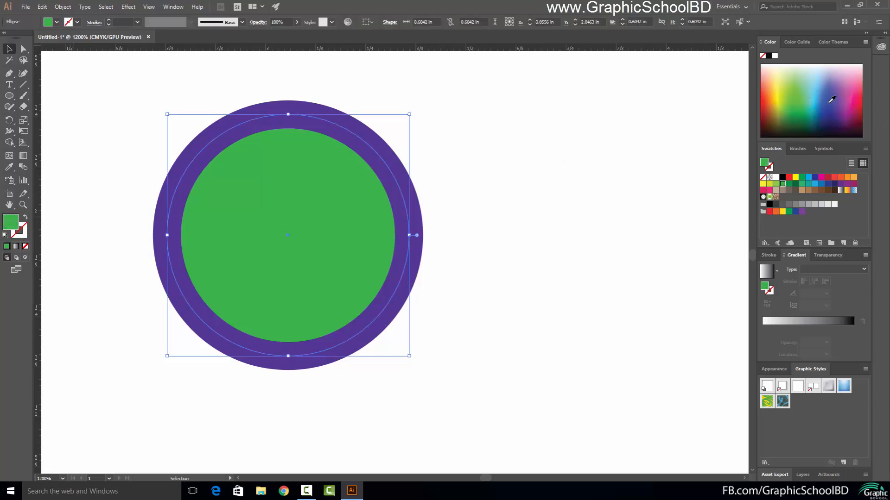
{"action": "left_click", "coordinate": [854, 90]}
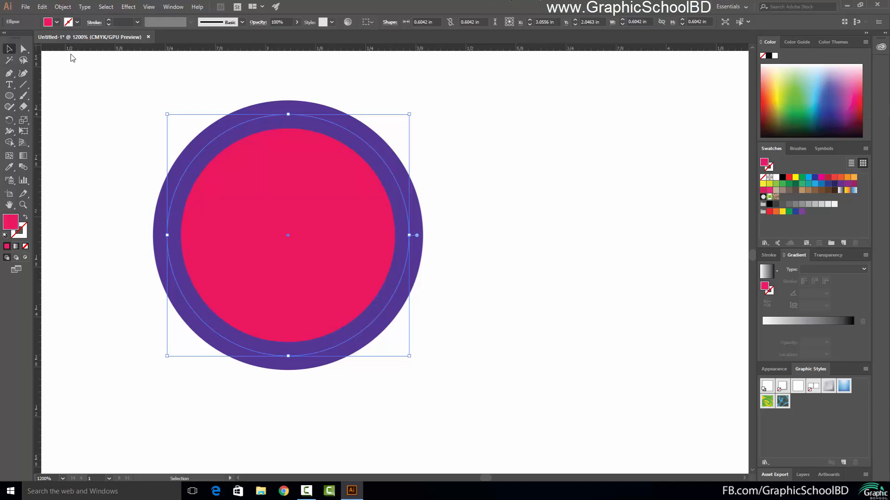
Select the pinkish-red circle and the purple ring together and delete them
{"action": "left_click", "coordinate": [103, 113]}
{"action": "left_click_drag", "start_coordinate": [656, 323], "coordinate": [147, 115]}
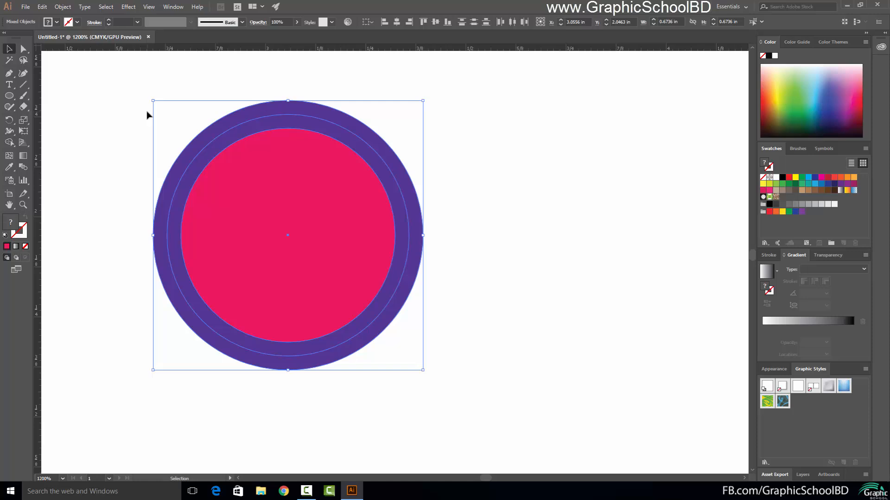
{"action": "key", "text": "Delete"}
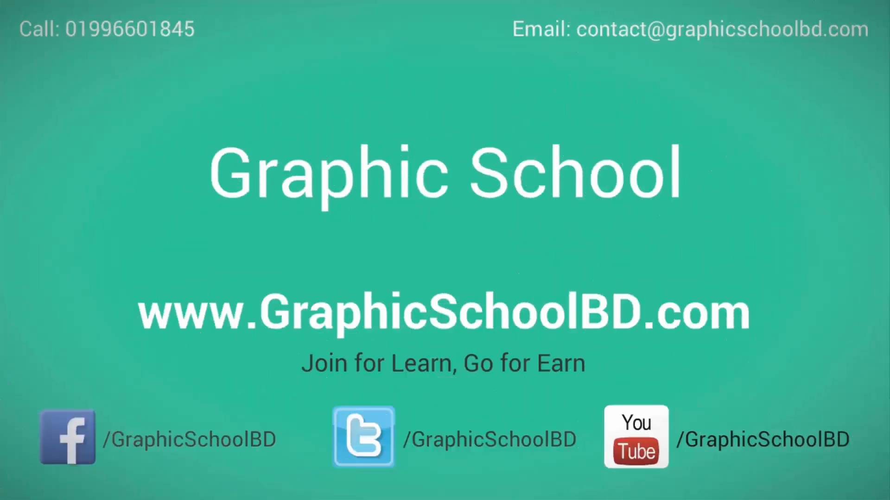